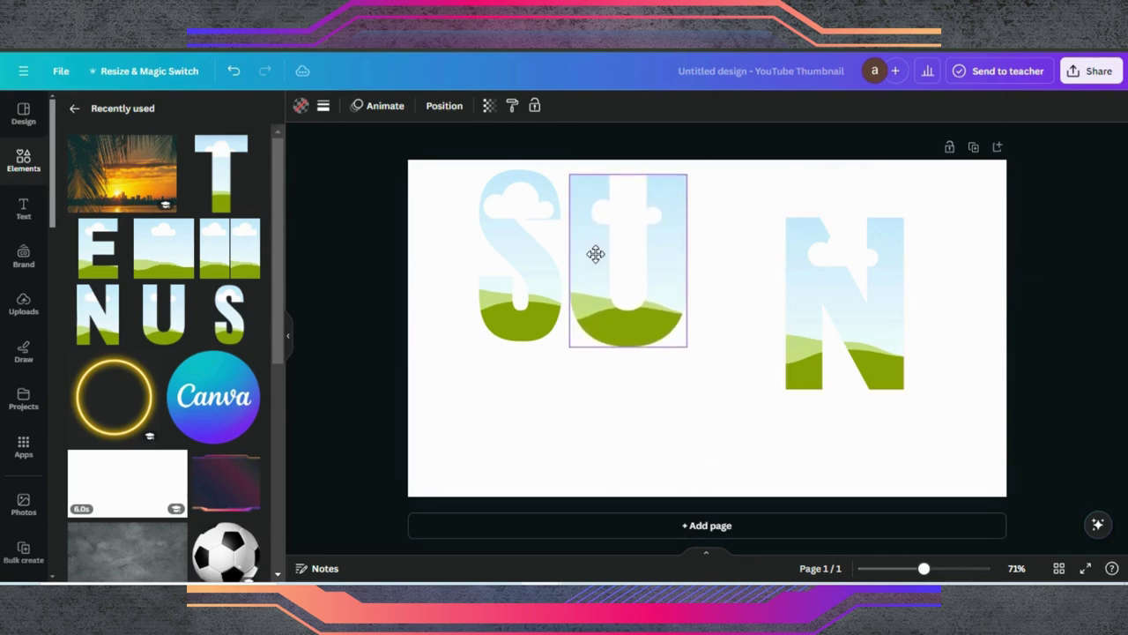
# Line up the letter frames to spell SUNSET in evenly spaced order, and centre the word near the page's upper edge.
pyautogui.moveTo(791, 251); pyautogui.dragTo(779, 244)
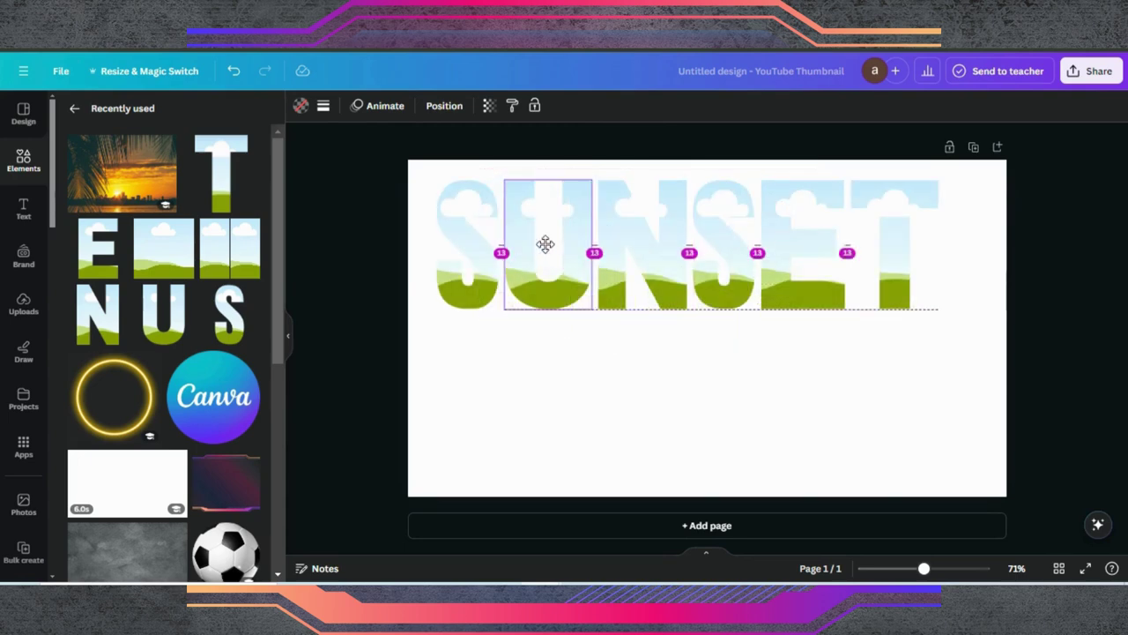
pyautogui.moveTo(547, 241); pyautogui.dragTo(547, 250)
pyautogui.click(697, 364)
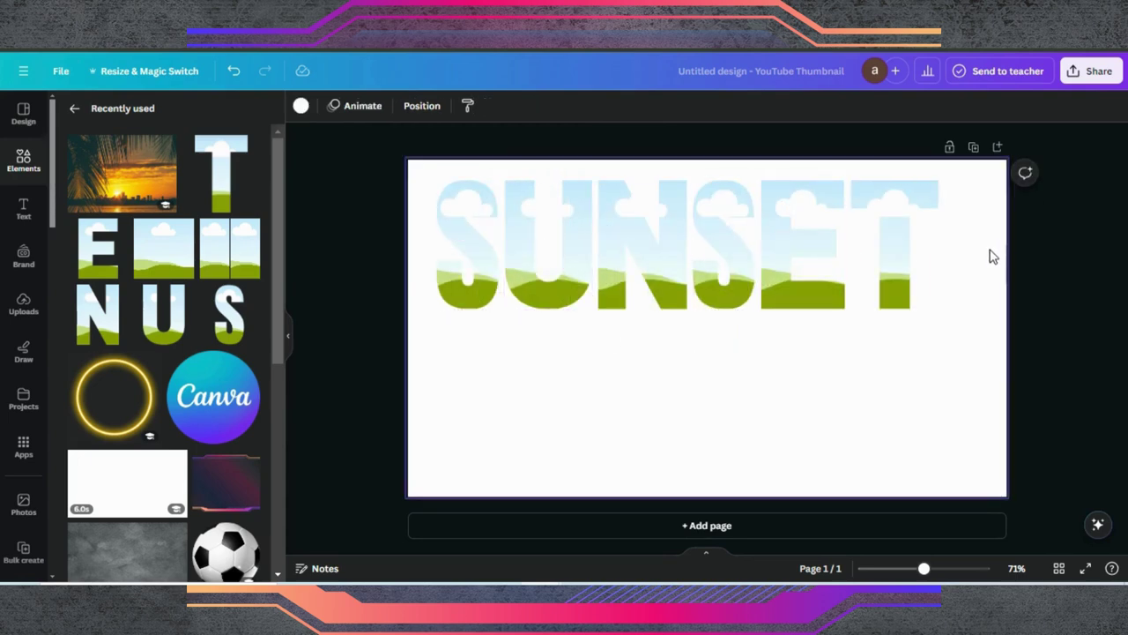
pyautogui.moveTo(975, 250); pyautogui.dragTo(475, 253)
pyautogui.click(496, 388)
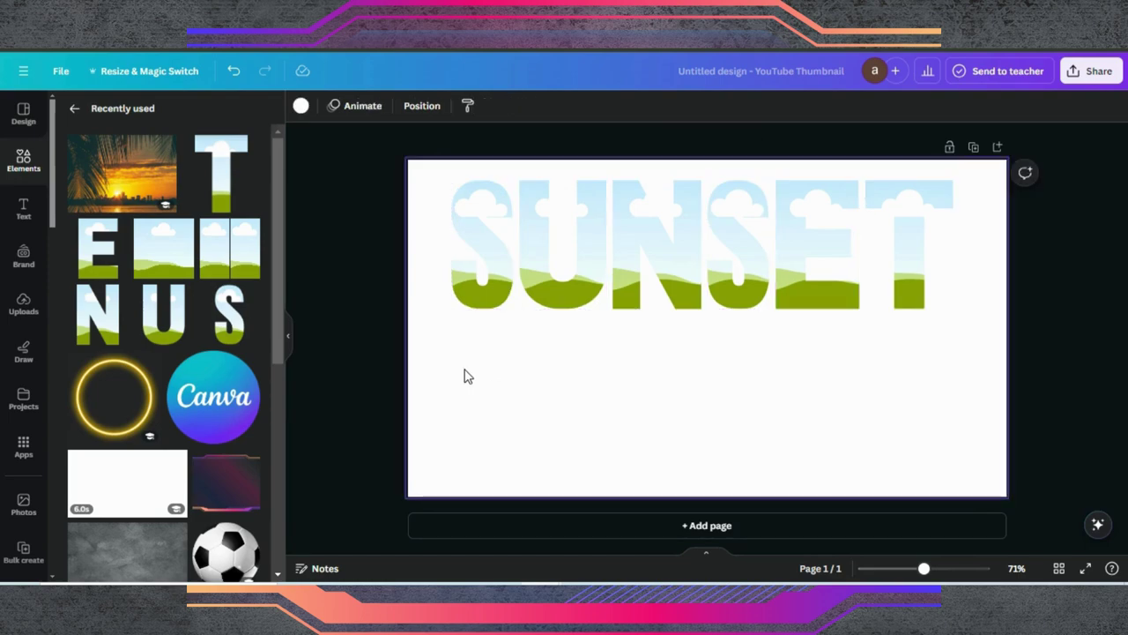
# Fill the SUNSET letter frames with the recently used palm-and-sunset photo.
pyautogui.moveTo(141, 176); pyautogui.dragTo(473, 248)
pyautogui.moveTo(123, 172); pyautogui.dragTo(529, 234)
pyautogui.moveTo(123, 172); pyautogui.dragTo(637, 240)
pyautogui.moveTo(124, 172); pyautogui.dragTo(798, 234)
pyautogui.moveTo(123, 172); pyautogui.dragTo(908, 232)
# Reposition and enlarge the photo inside the first letter S so it spans the full width of the word SUNSET.
pyautogui.doubleClick(499, 263)
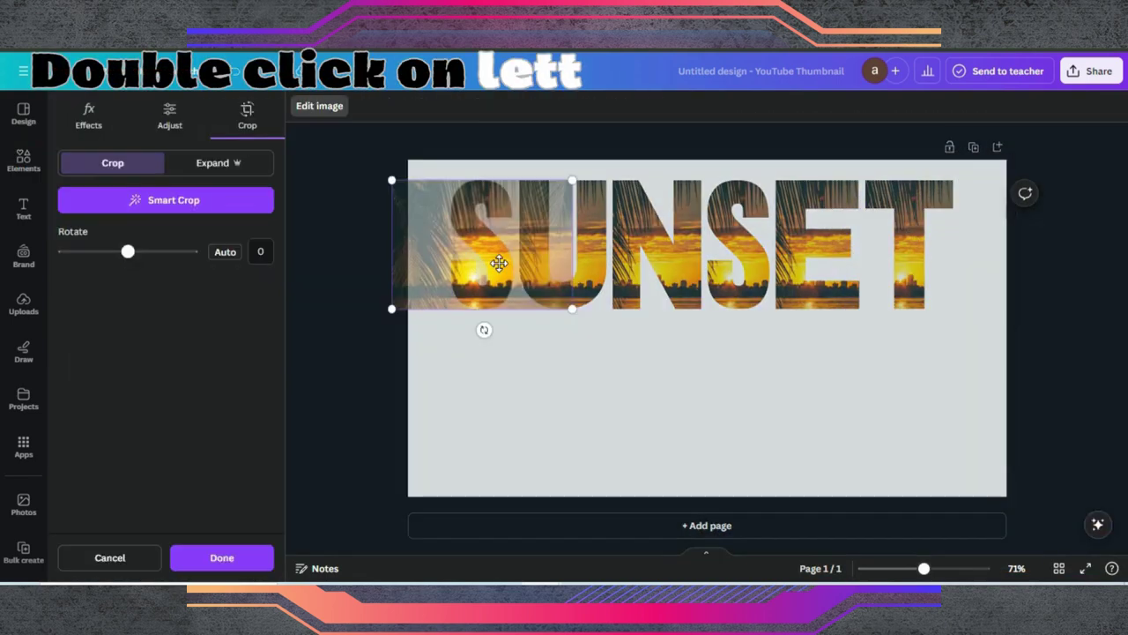
pyautogui.moveTo(490, 214); pyautogui.dragTo(553, 206)
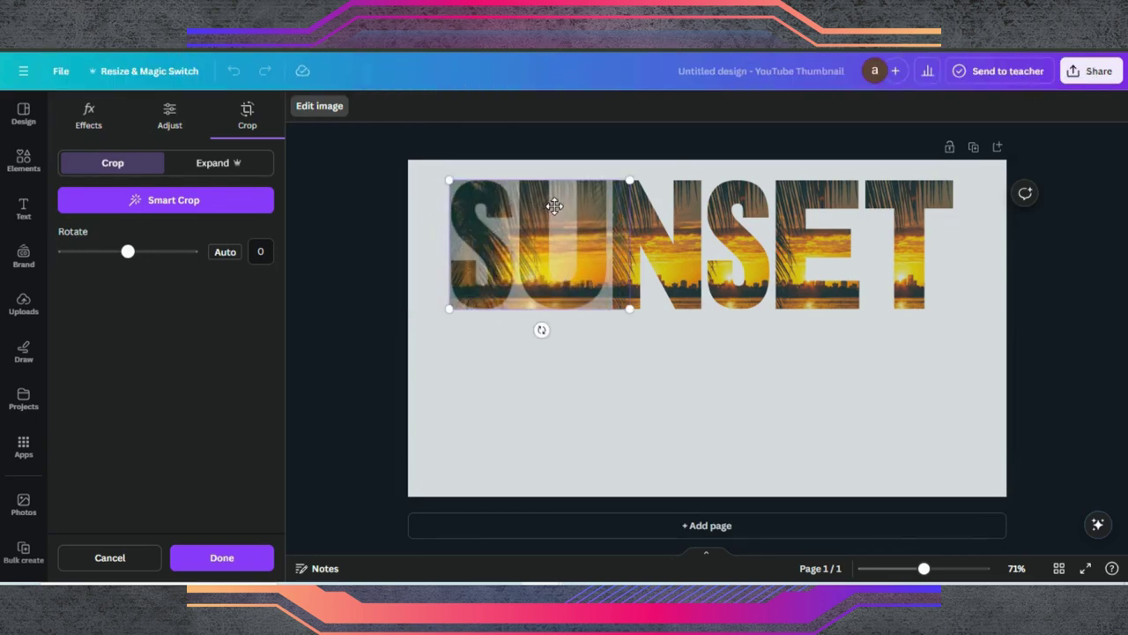
pyautogui.moveTo(625, 182); pyautogui.dragTo(656, 164)
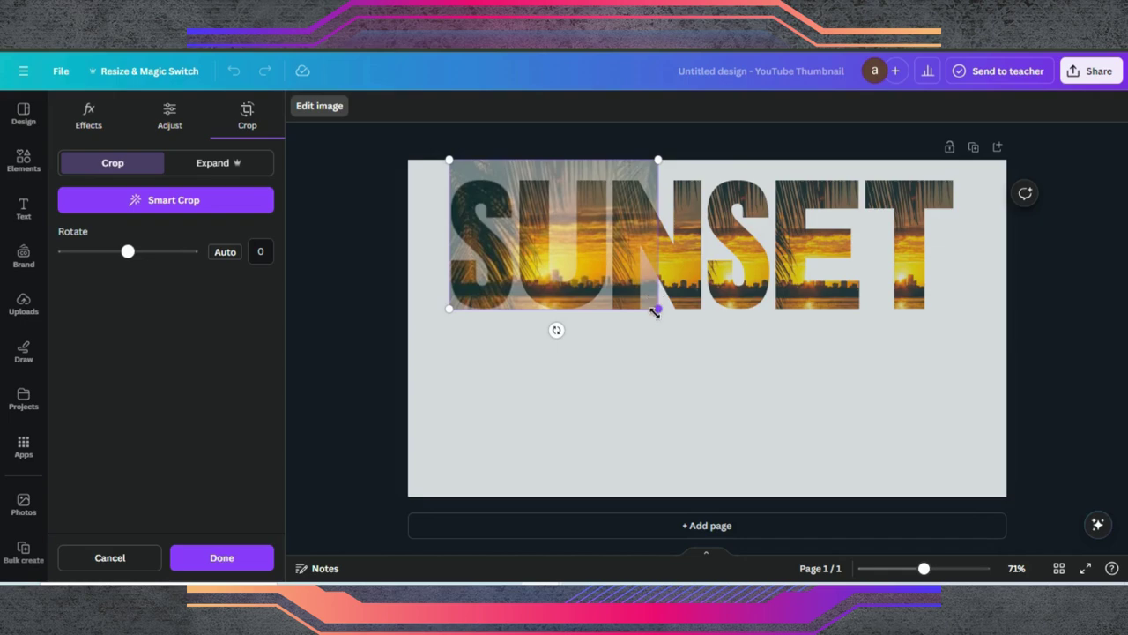
pyautogui.moveTo(654, 312); pyautogui.dragTo(1095, 315)
pyautogui.press('Return')
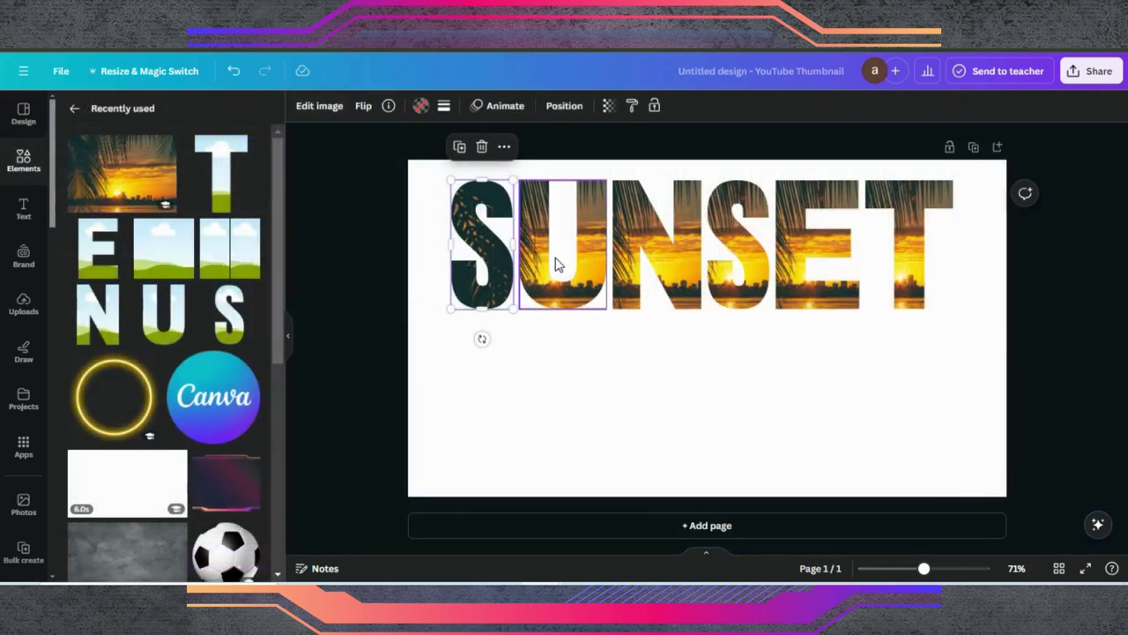
# Reposition and enlarge the photo inside the letter U so it spans the whole word, matching the first S.
pyautogui.click(534, 271)
pyautogui.doubleClick(534, 267)
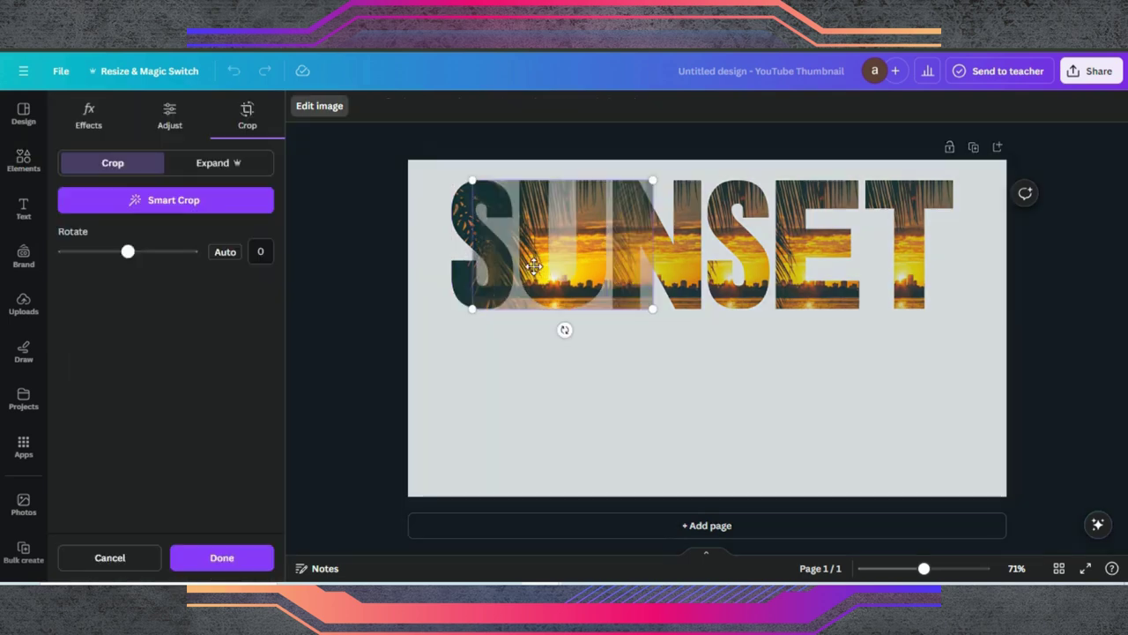
pyautogui.moveTo(551, 260); pyautogui.dragTo(521, 257)
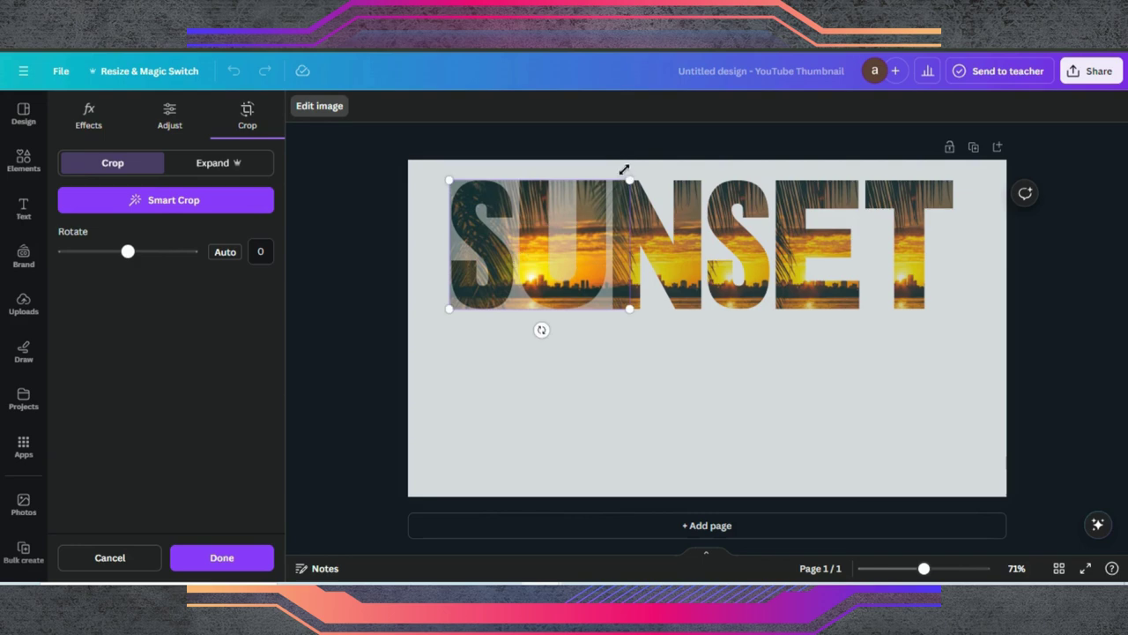
pyautogui.moveTo(627, 179); pyautogui.dragTo(657, 161)
pyautogui.moveTo(658, 310); pyautogui.dragTo(1076, 354)
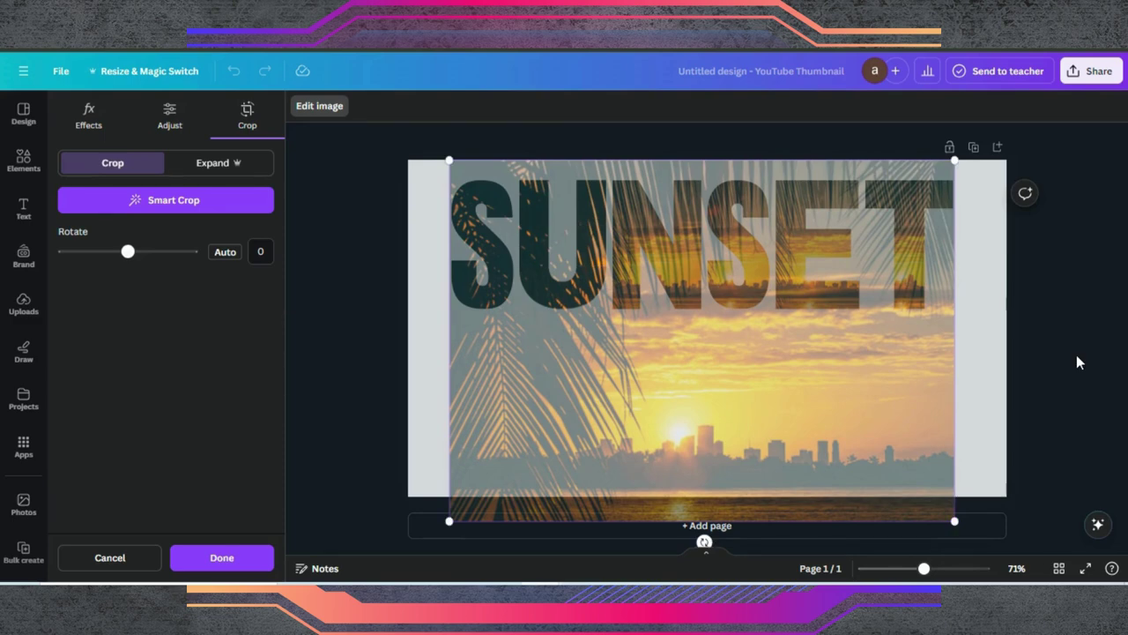
pyautogui.click(994, 317)
# Align the photo inside the letter N with the start of the word and enlarge it to the full width of SUNSET.
pyautogui.click(679, 249)
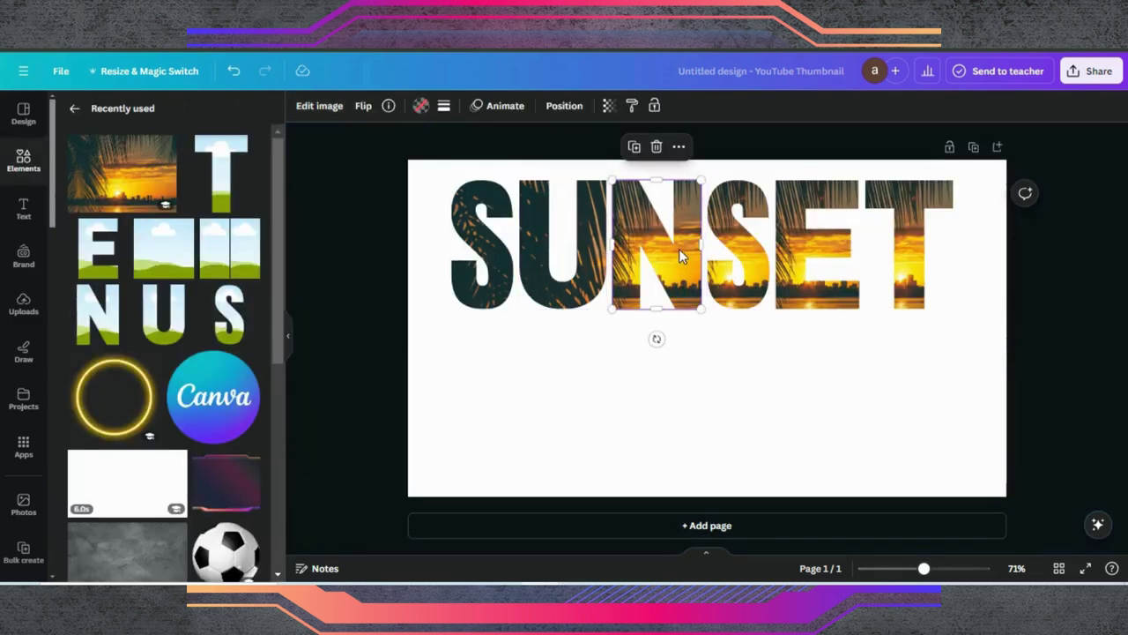
pyautogui.doubleClick(678, 248)
pyautogui.moveTo(653, 248); pyautogui.dragTo(523, 234)
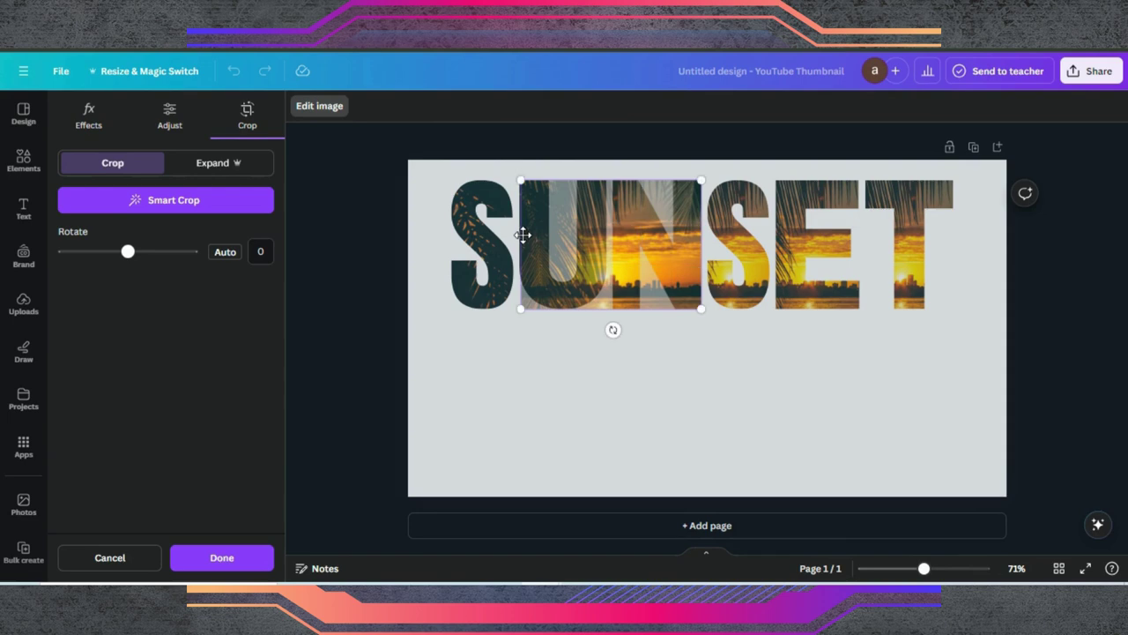
pyautogui.moveTo(521, 181); pyautogui.dragTo(492, 159)
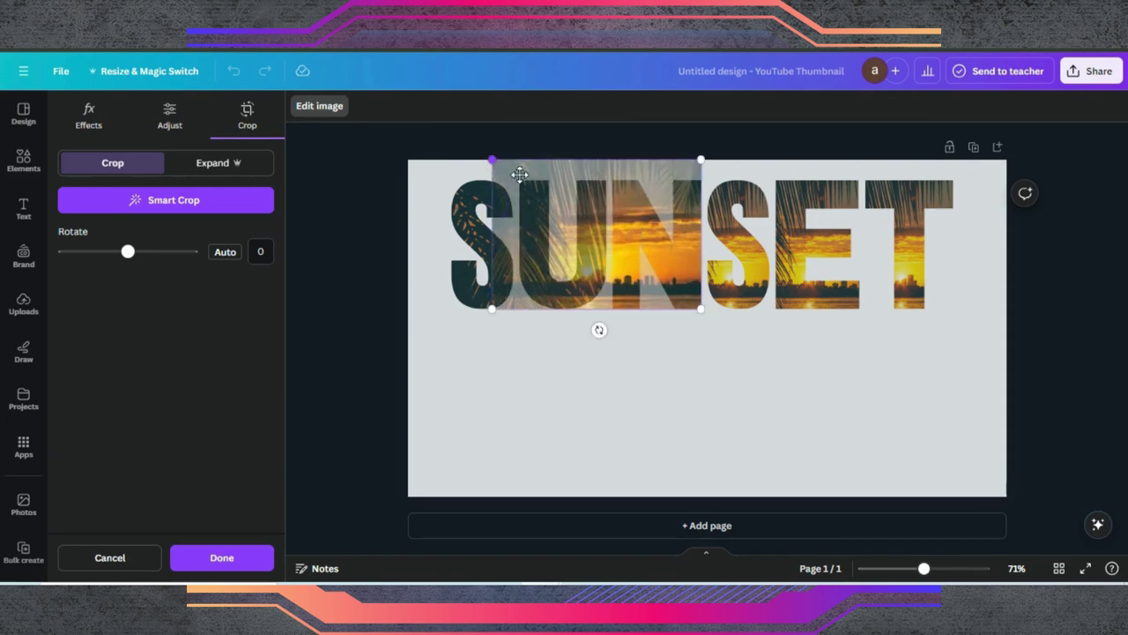
pyautogui.moveTo(700, 314); pyautogui.dragTo(939, 415)
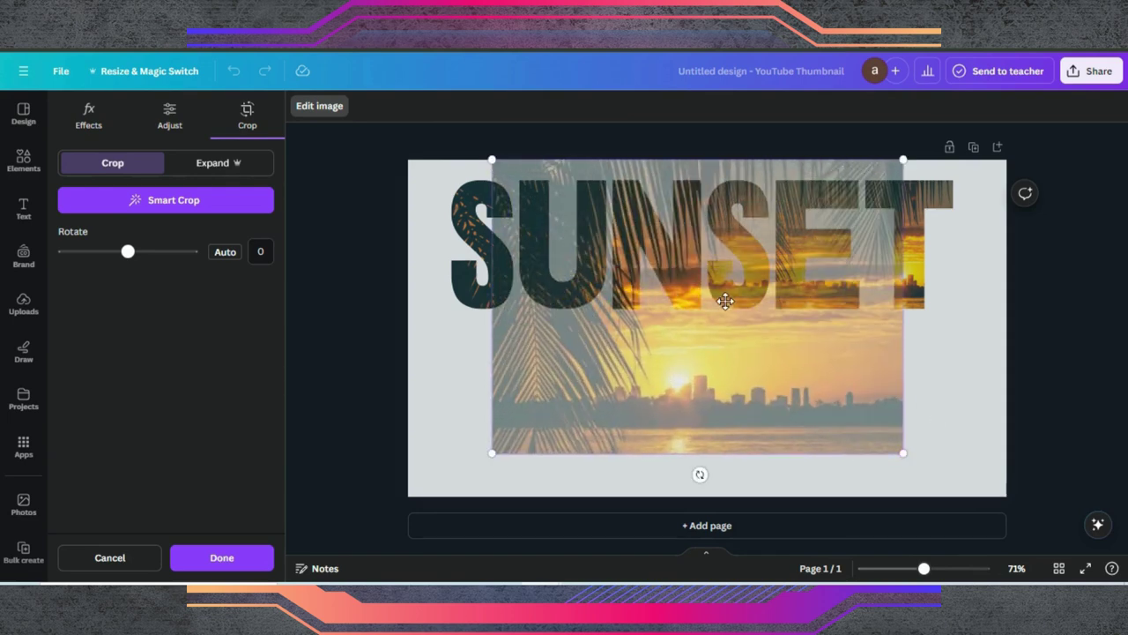
pyautogui.moveTo(725, 302); pyautogui.dragTo(676, 301)
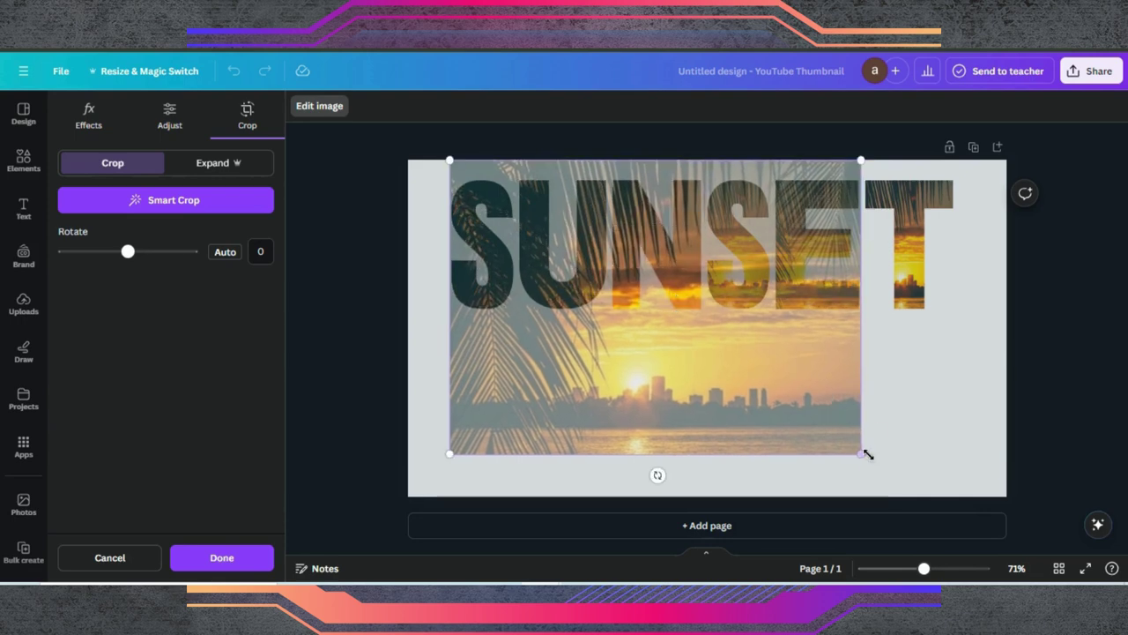
pyautogui.moveTo(868, 454); pyautogui.dragTo(1000, 457)
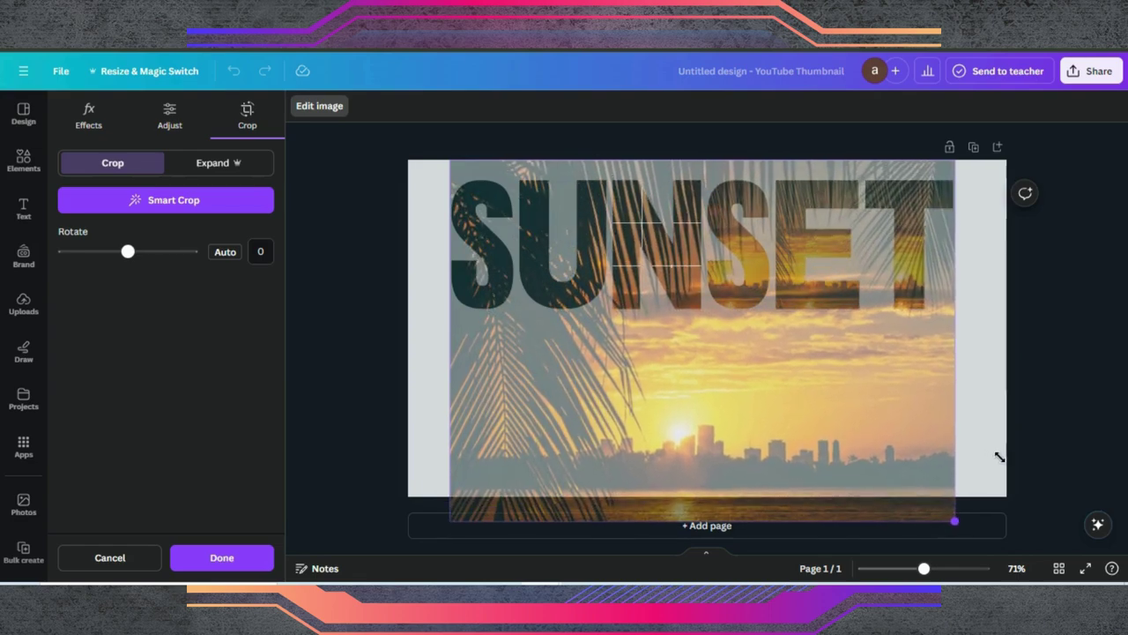
pyautogui.click(428, 390)
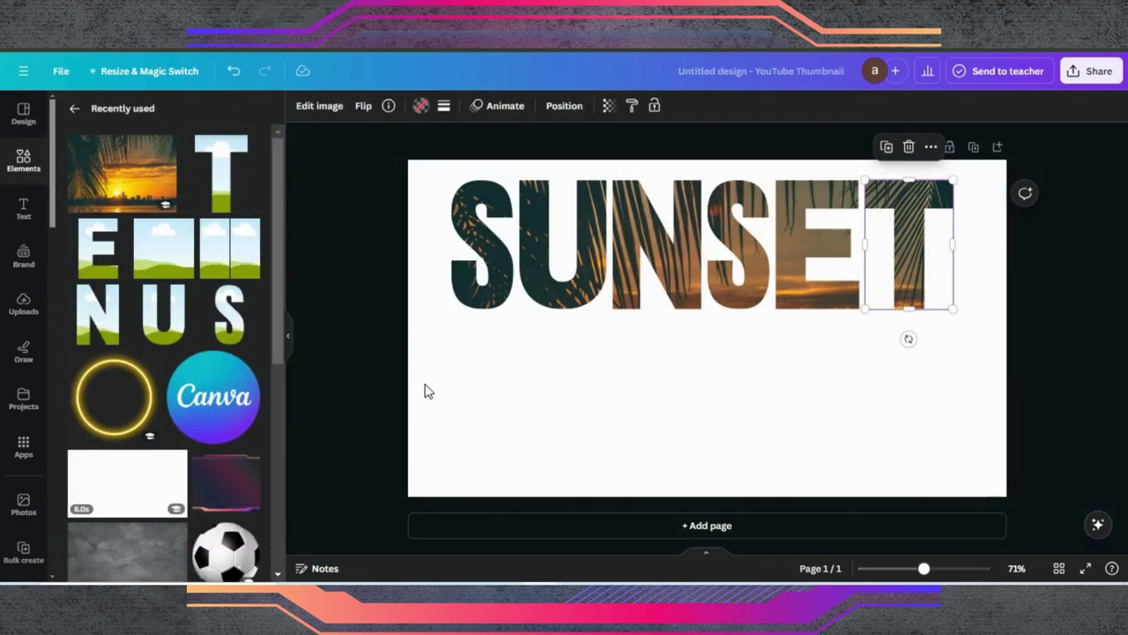
# Add a rounded square frame from the basic shape frames to the page.
pyautogui.click(29, 171)
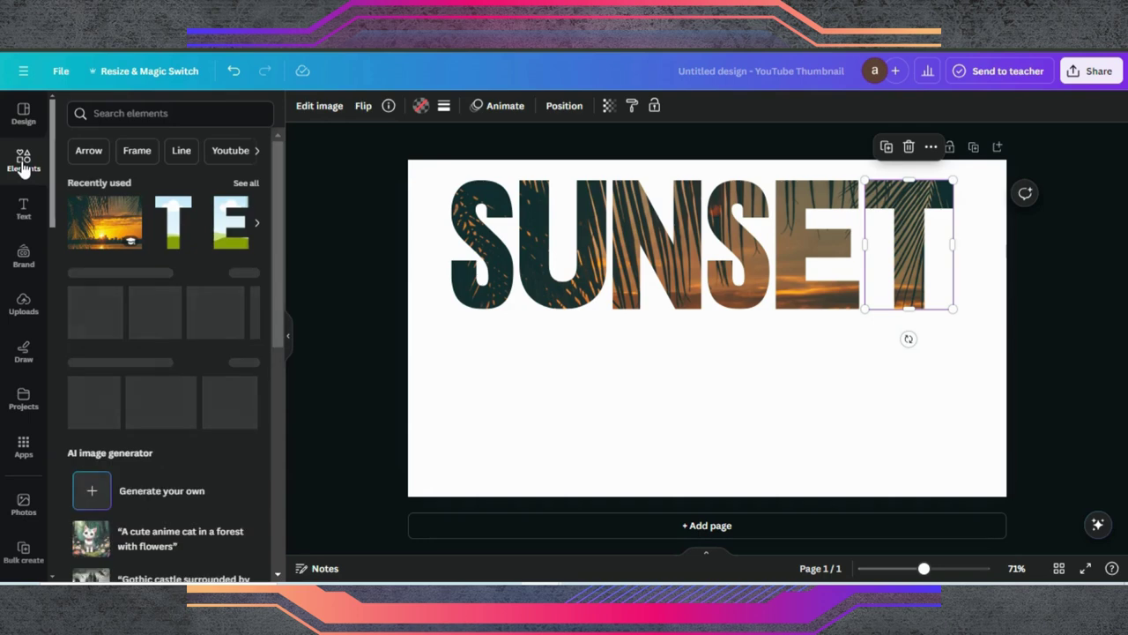
pyautogui.scroll(-10, 138, 328)
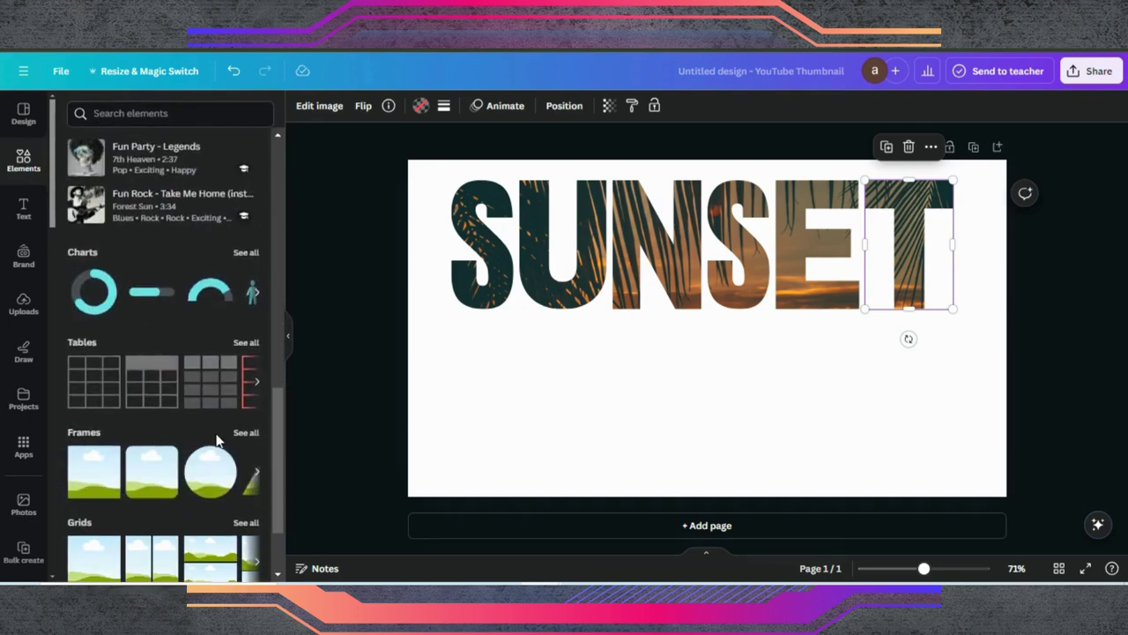
pyautogui.click(240, 434)
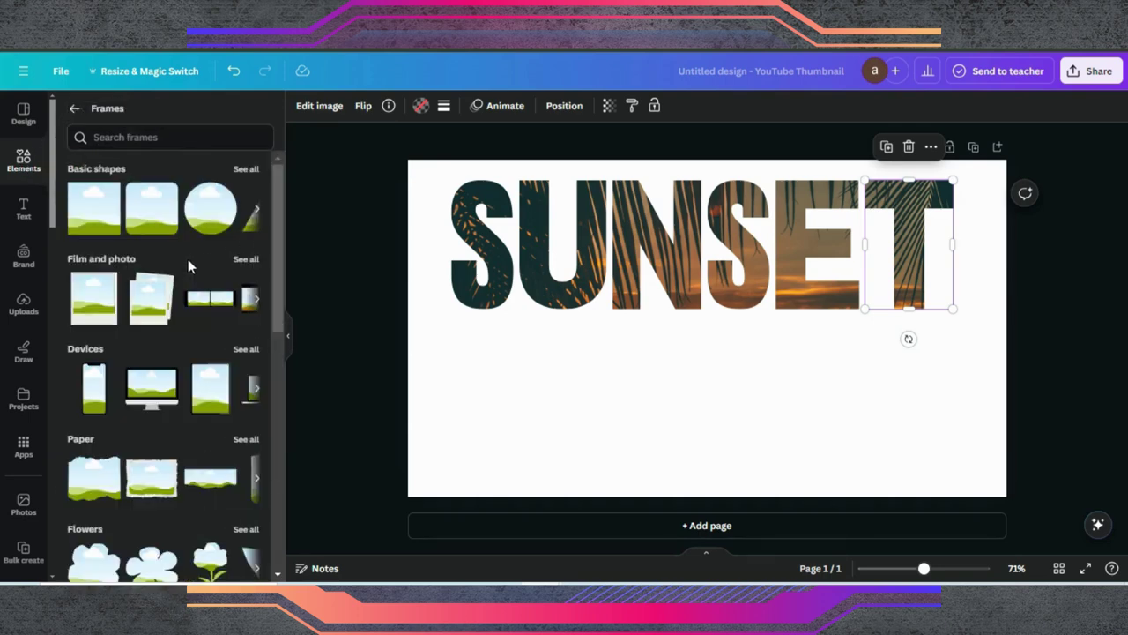
pyautogui.click(252, 169)
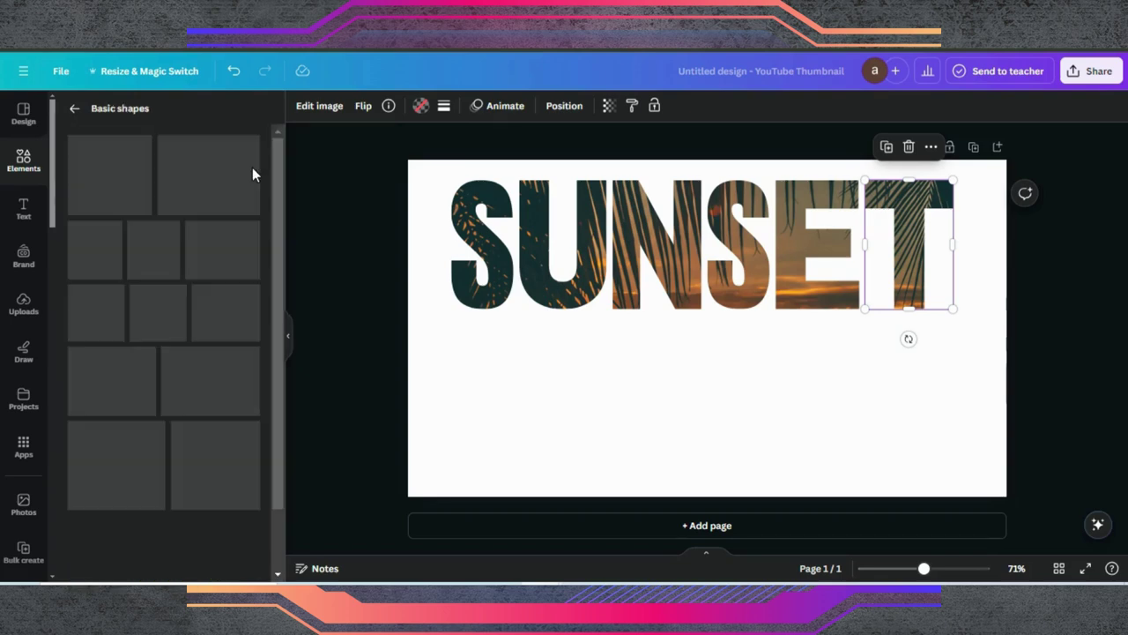
pyautogui.click(176, 147)
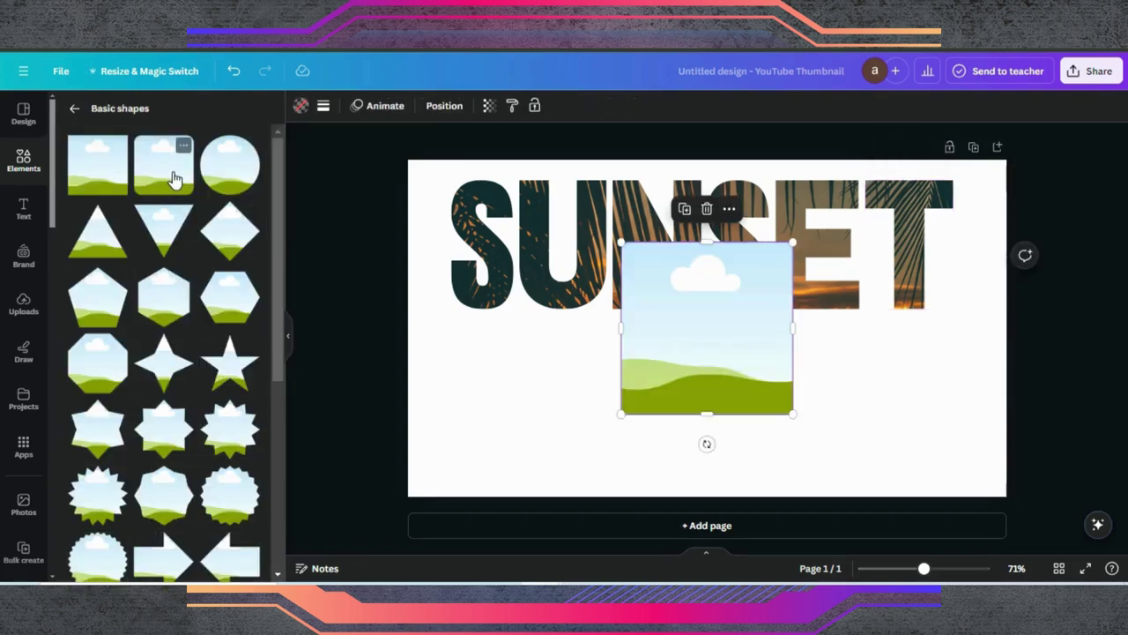
# Resize the rounded frame into a tall narrow column below the first S, reaching from the letter to the page's lower edge.
pyautogui.moveTo(662, 335); pyautogui.dragTo(467, 388)
pyautogui.moveTo(595, 462); pyautogui.dragTo(520, 387)
pyautogui.moveTo(518, 338); pyautogui.dragTo(479, 337)
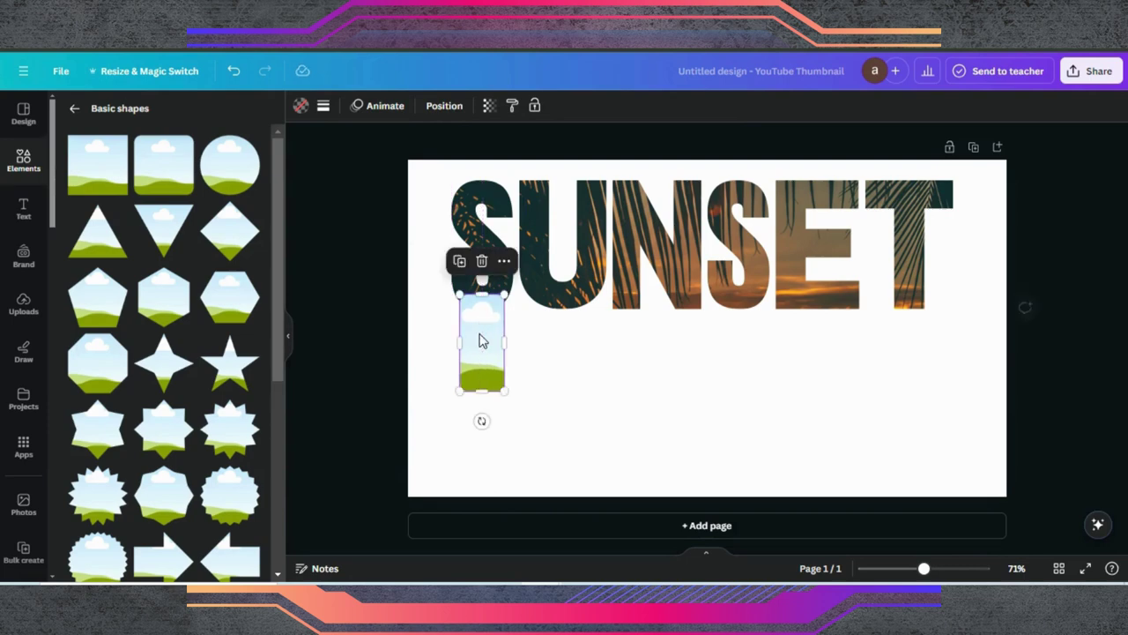
pyautogui.moveTo(460, 391); pyautogui.dragTo(482, 370)
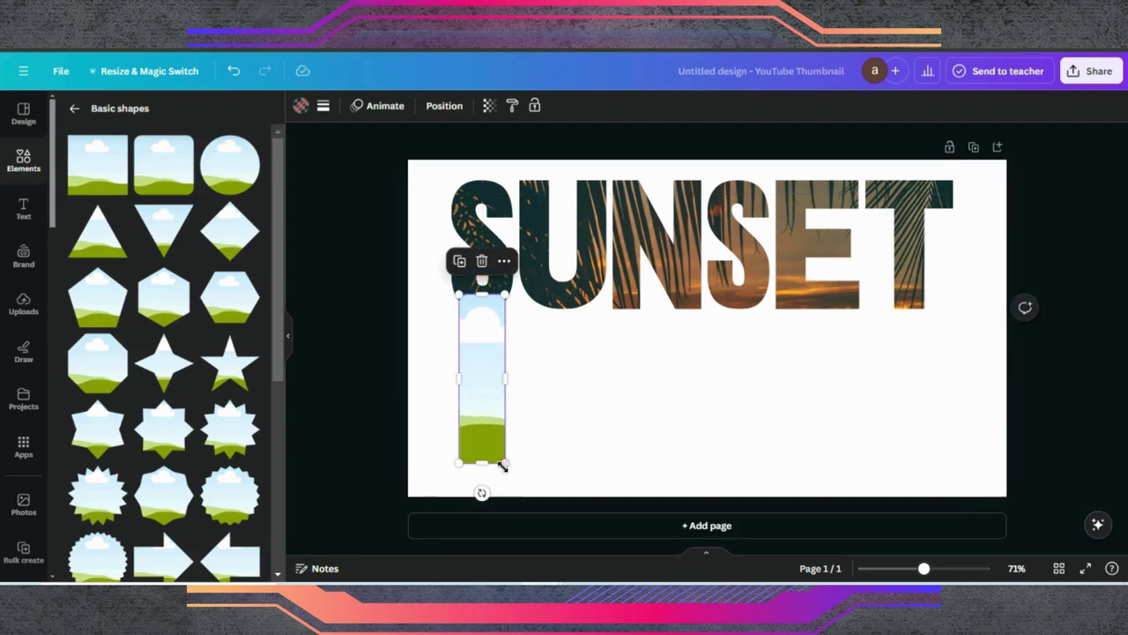
pyautogui.moveTo(505, 465); pyautogui.dragTo(456, 496)
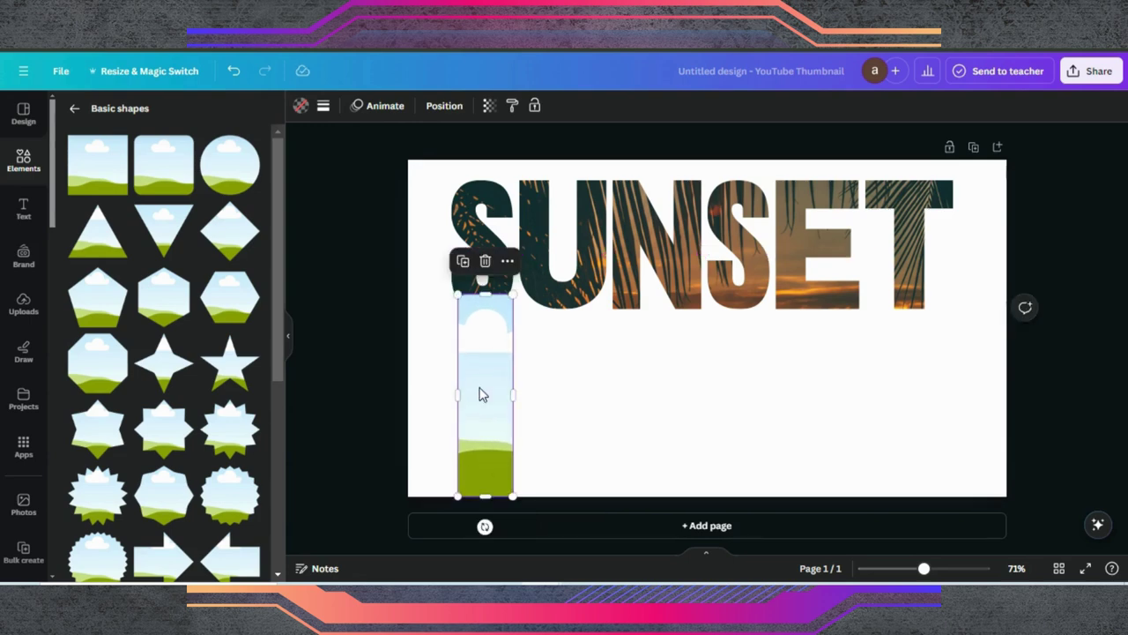
pyautogui.moveTo(481, 394); pyautogui.dragTo(479, 393)
pyautogui.click(551, 394)
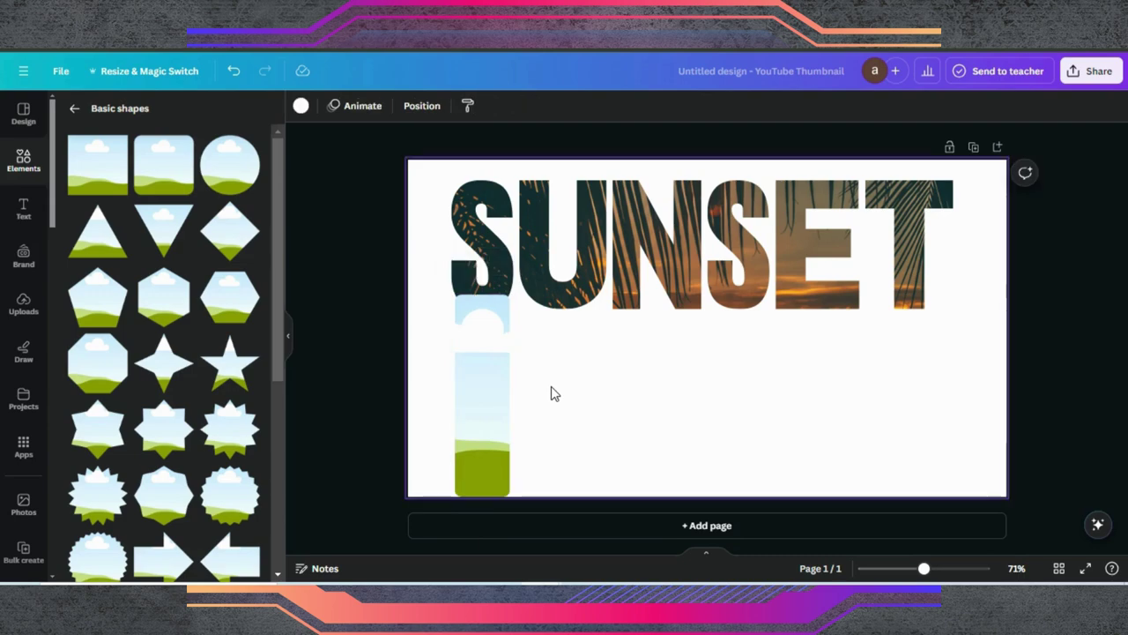
pyautogui.click(504, 337)
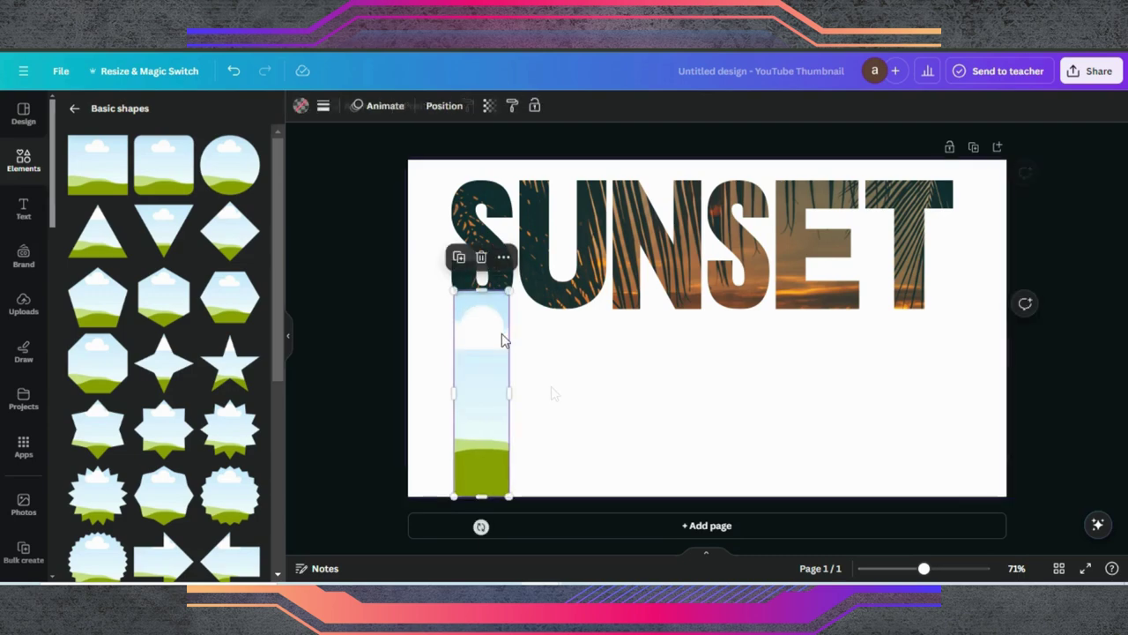
# Fill the tall column frame with the recently used palm-and-sunset photo.
pyautogui.click(74, 113)
pyautogui.click(70, 111)
pyautogui.click(24, 161)
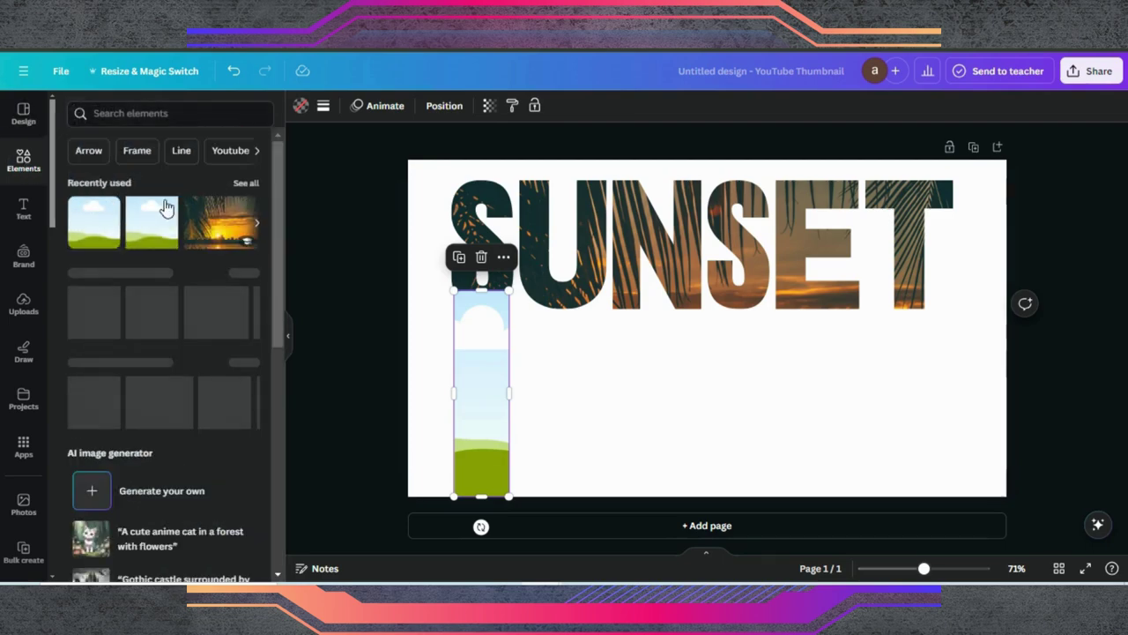
pyautogui.moveTo(220, 223); pyautogui.dragTo(622, 358)
# Enlarge the photo inside the column frame to the full width of SUNSET so it lines up with the letters' image.
pyautogui.doubleClick(490, 378)
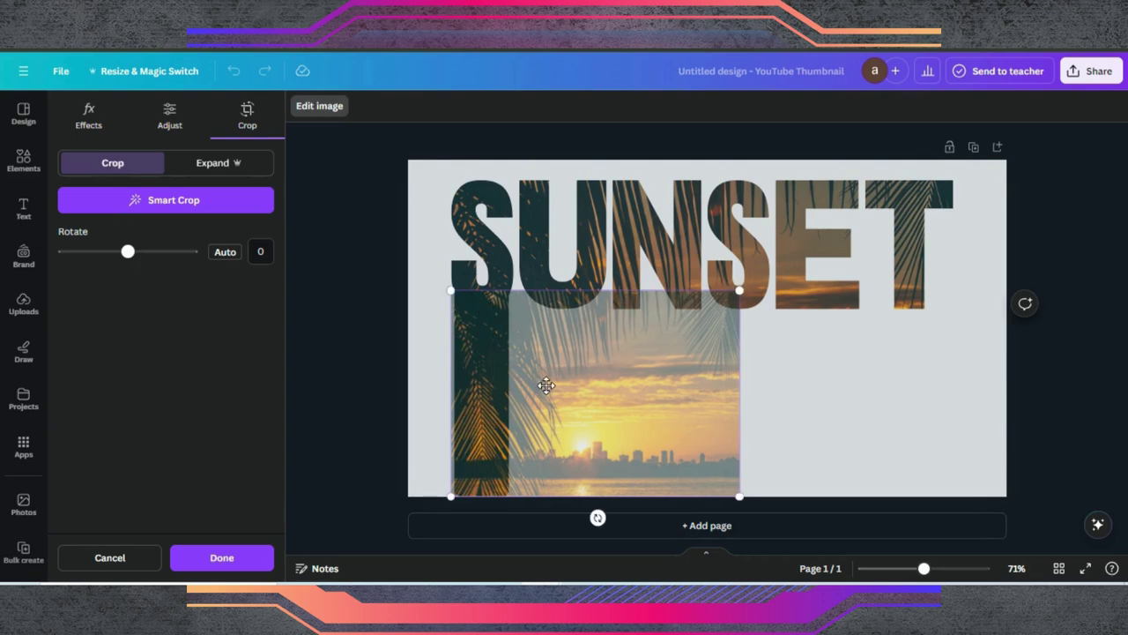
pyautogui.moveTo(549, 385); pyautogui.dragTo(555, 383)
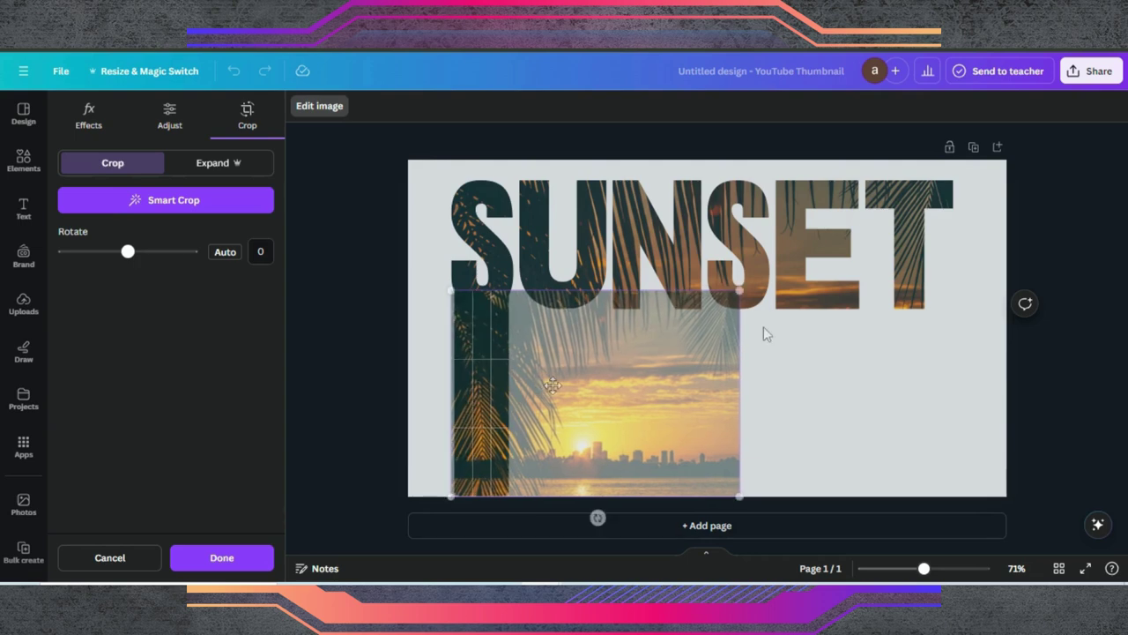
pyautogui.moveTo(743, 293); pyautogui.dragTo(886, 104)
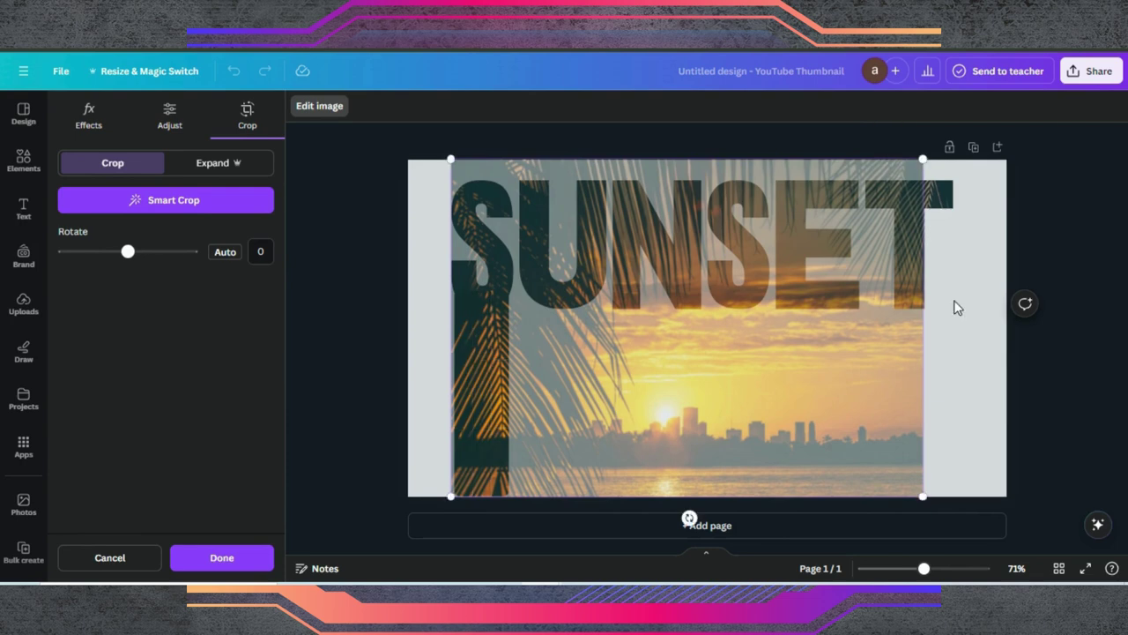
pyautogui.moveTo(923, 498); pyautogui.dragTo(968, 497)
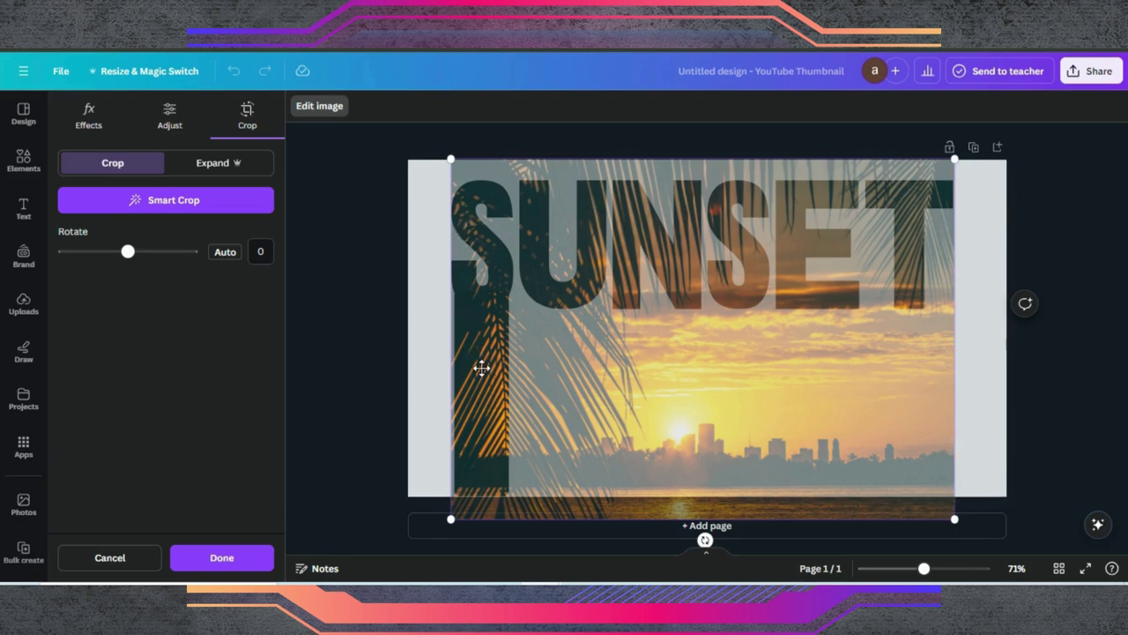
pyautogui.click(428, 371)
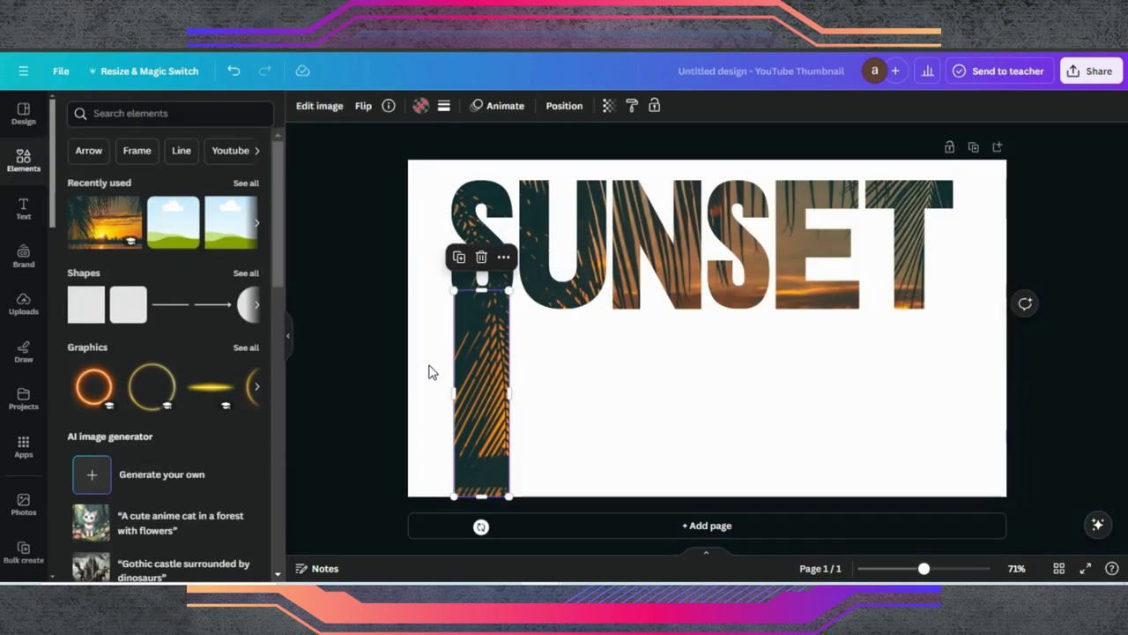
# Nudge the photo-filled column slightly upward under the first S.
pyautogui.click(591, 388)
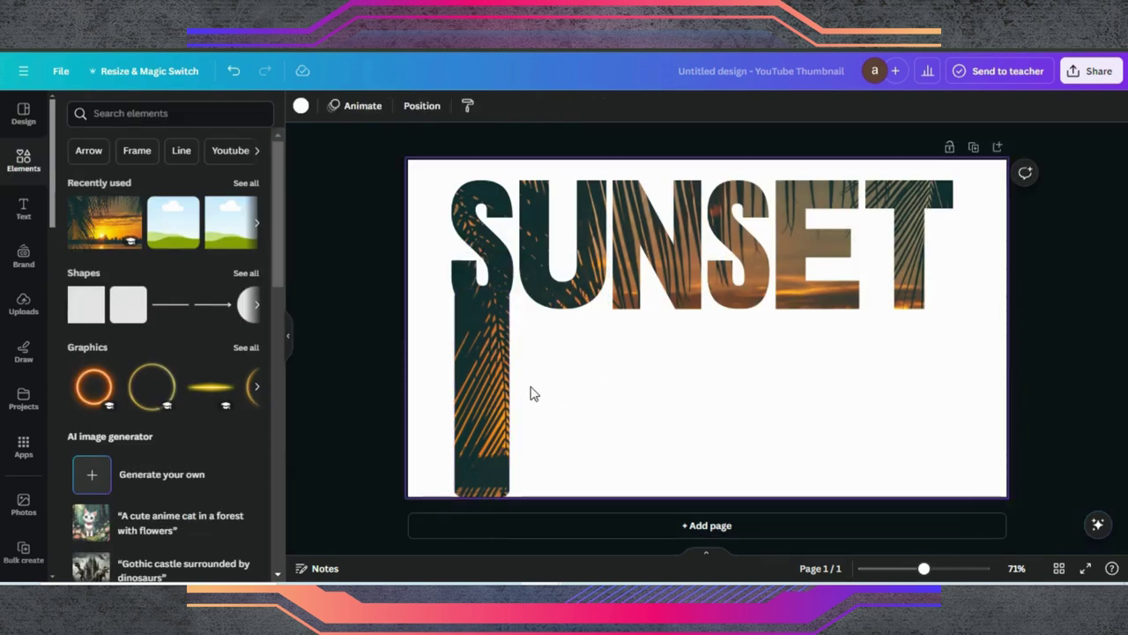
pyautogui.click(489, 365)
pyautogui.moveTo(487, 365); pyautogui.dragTo(487, 365)
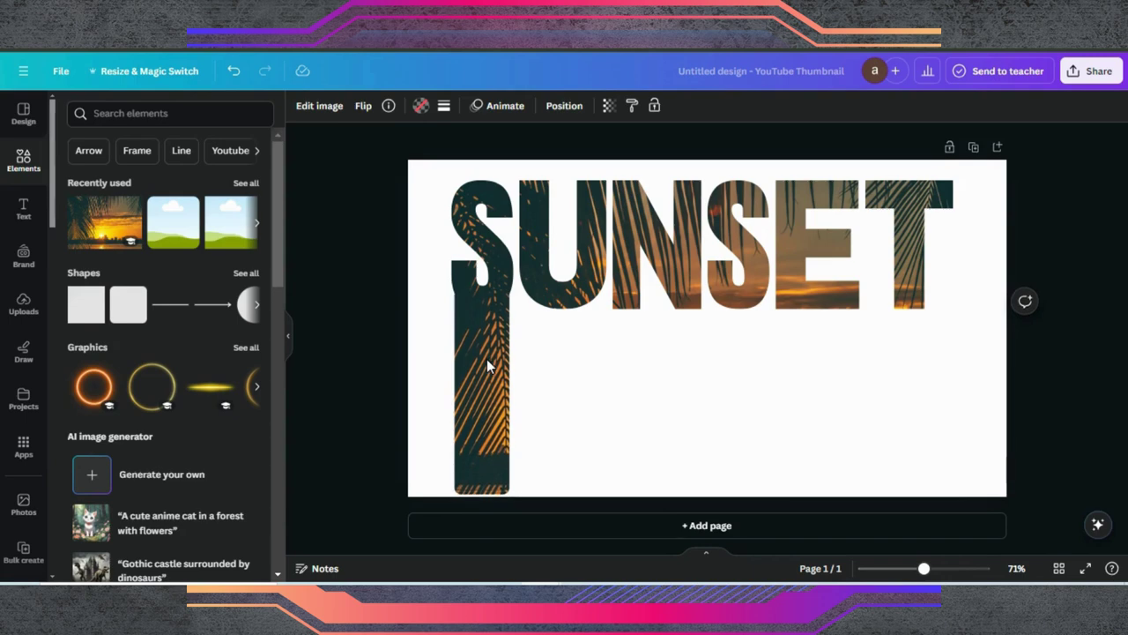
# Extend the lower end of the column under the first S slightly so it meets the page's bottom edge.
pyautogui.click(489, 366)
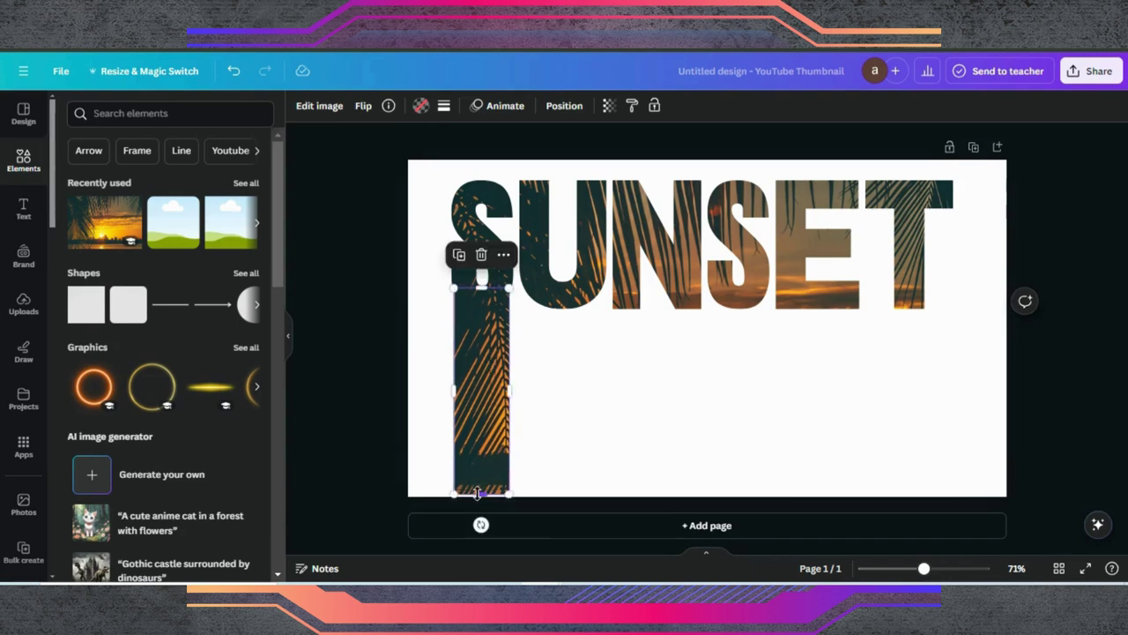
pyautogui.moveTo(477, 493); pyautogui.dragTo(477, 497)
pyautogui.click(604, 453)
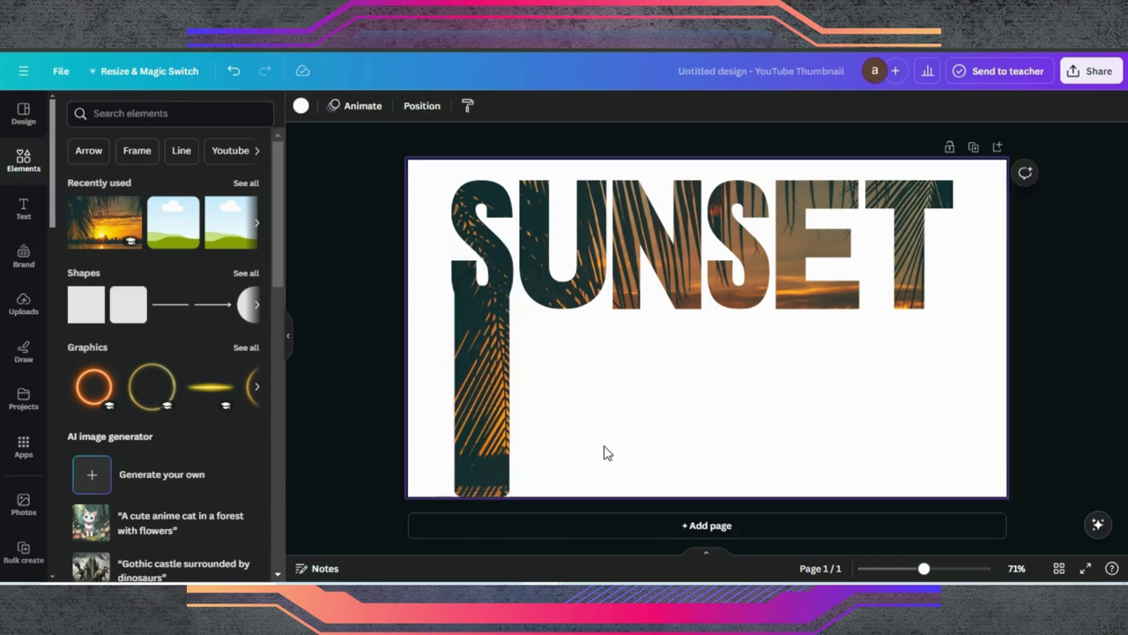
# Duplicate the photo-filled column, place the copy under the U, and widen it to match the letter's width.
pyautogui.click(483, 388)
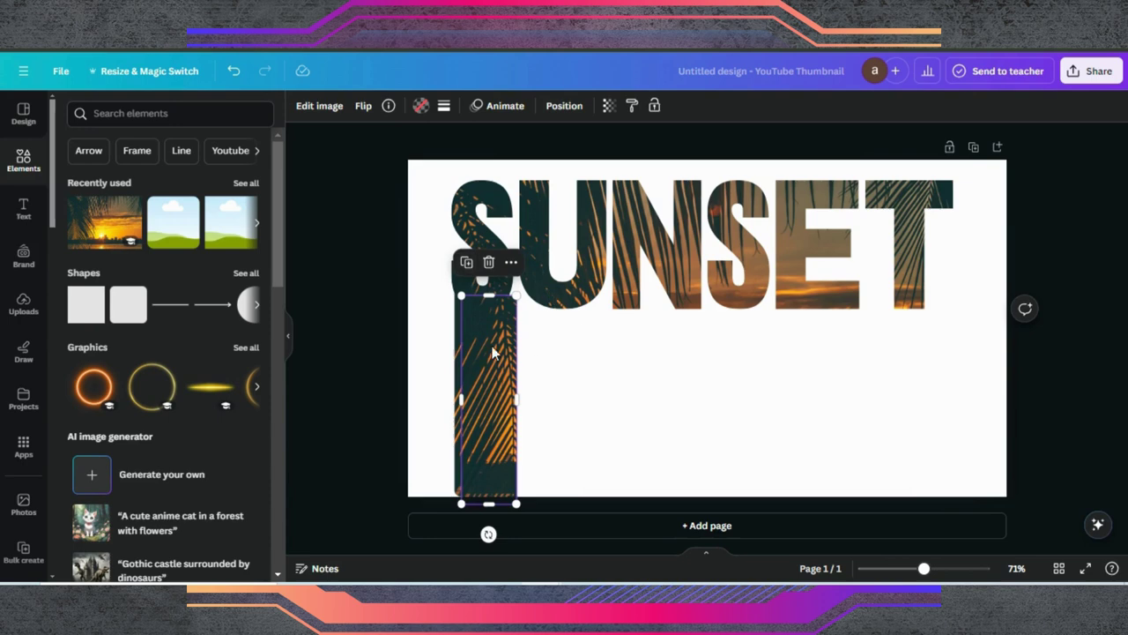
pyautogui.moveTo(493, 353); pyautogui.dragTo(555, 333)
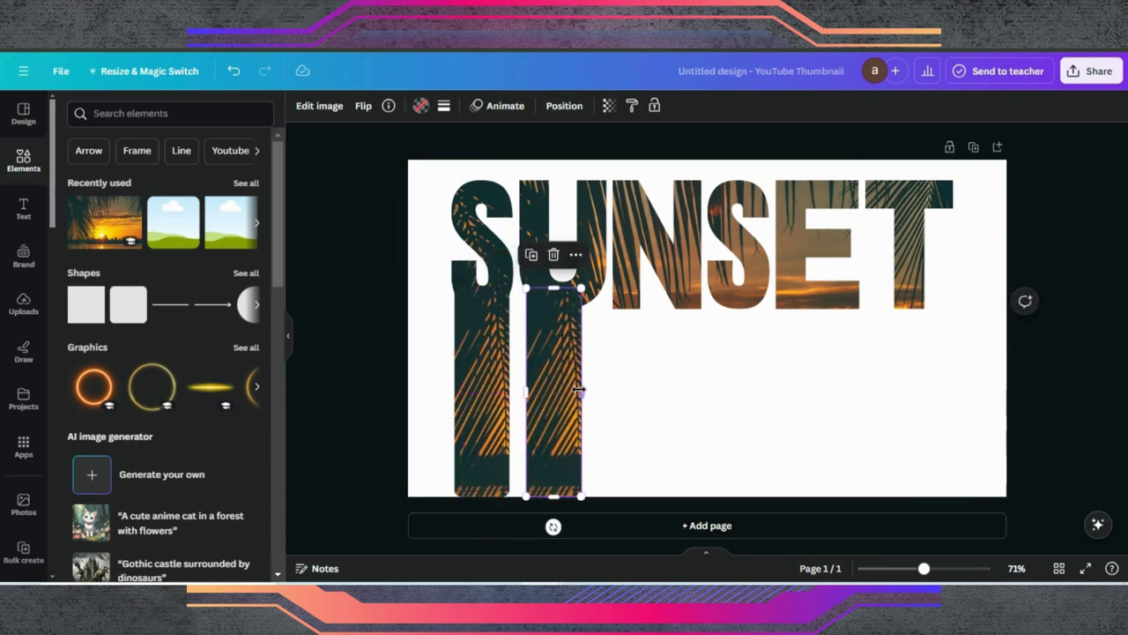
pyautogui.moveTo(580, 390); pyautogui.dragTo(596, 391)
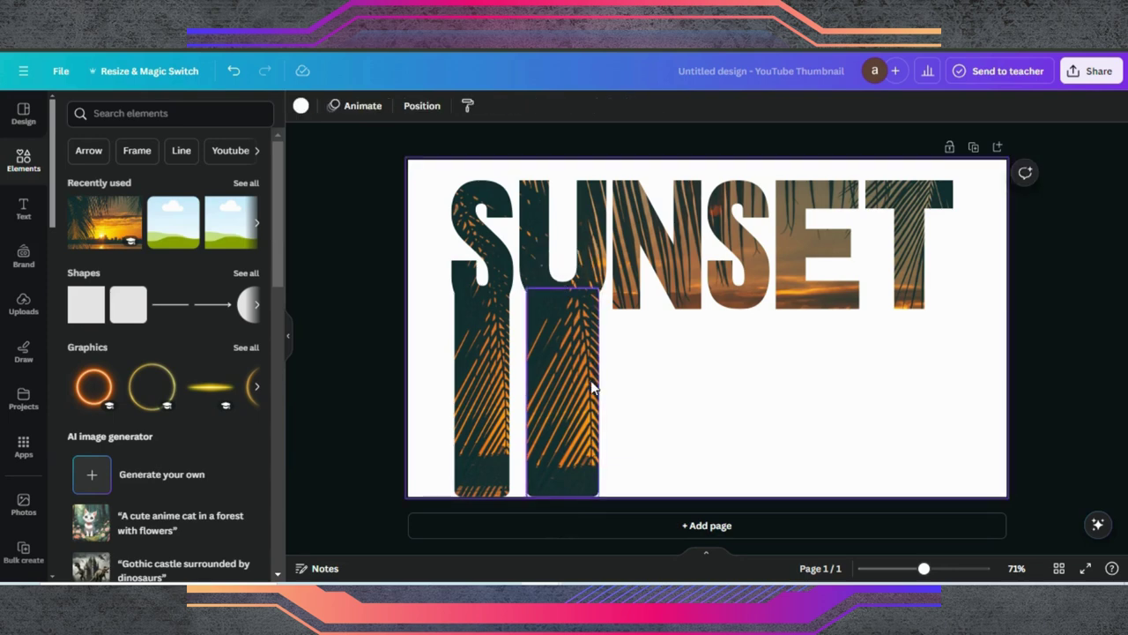
pyautogui.click(596, 392)
pyautogui.moveTo(599, 393); pyautogui.dragTo(601, 392)
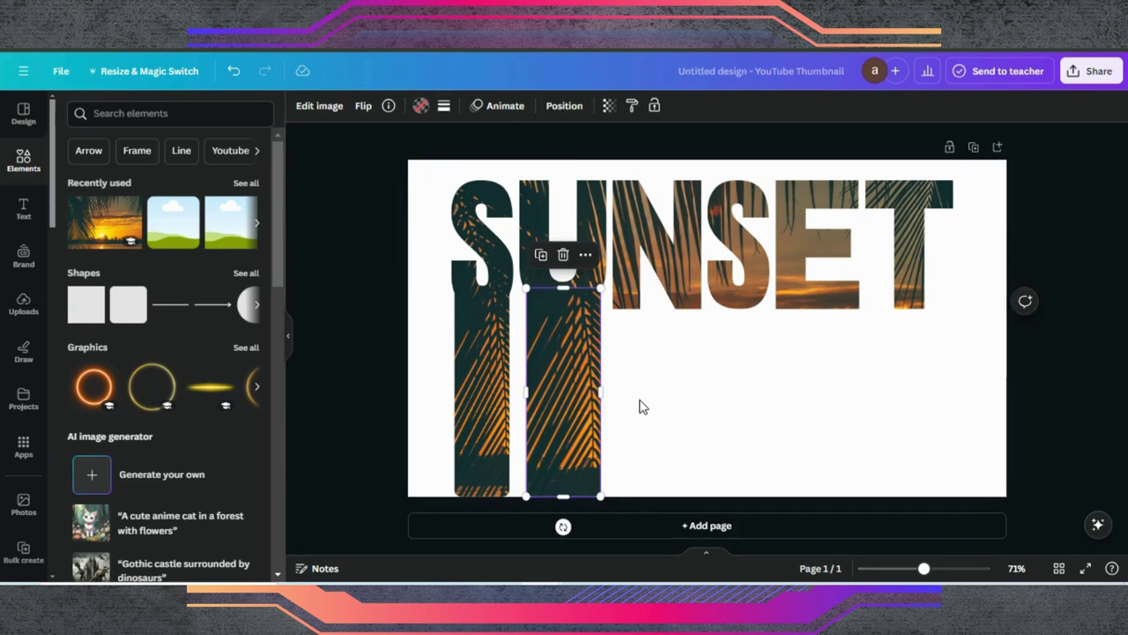
pyautogui.click(640, 403)
# Reposition and enlarge the photo inside the U's column so it spans the SUNSET lettering and lines up with the neighbouring column.
pyautogui.doubleClick(570, 390)
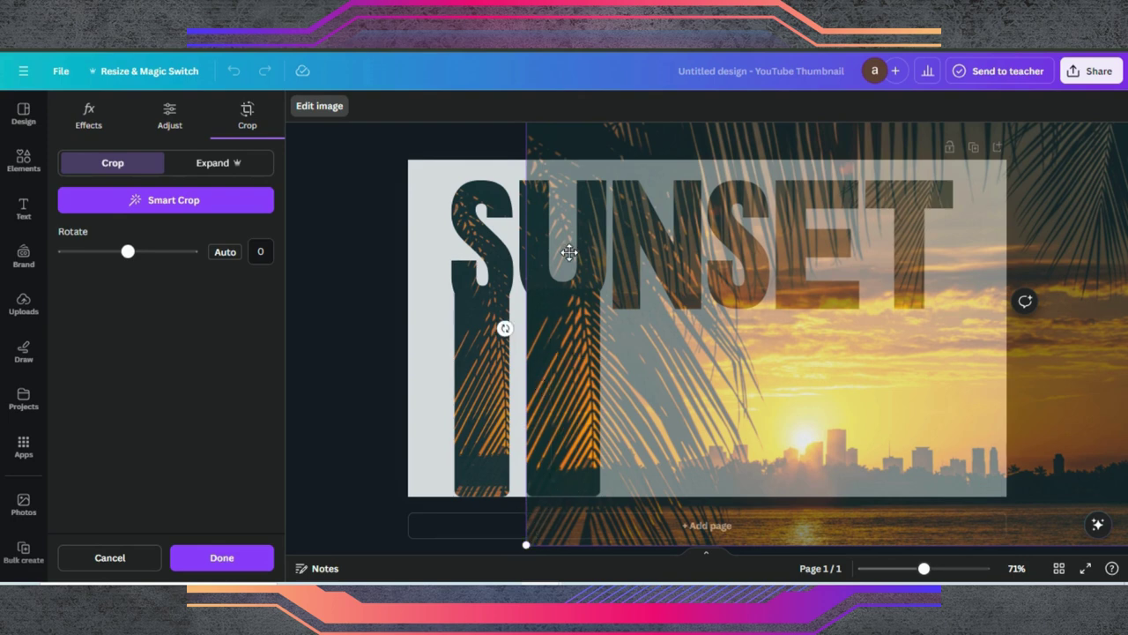
pyautogui.moveTo(767, 285); pyautogui.dragTo(508, 300)
pyautogui.moveTo(929, 124); pyautogui.dragTo(755, 247)
pyautogui.moveTo(701, 313); pyautogui.dragTo(852, 275)
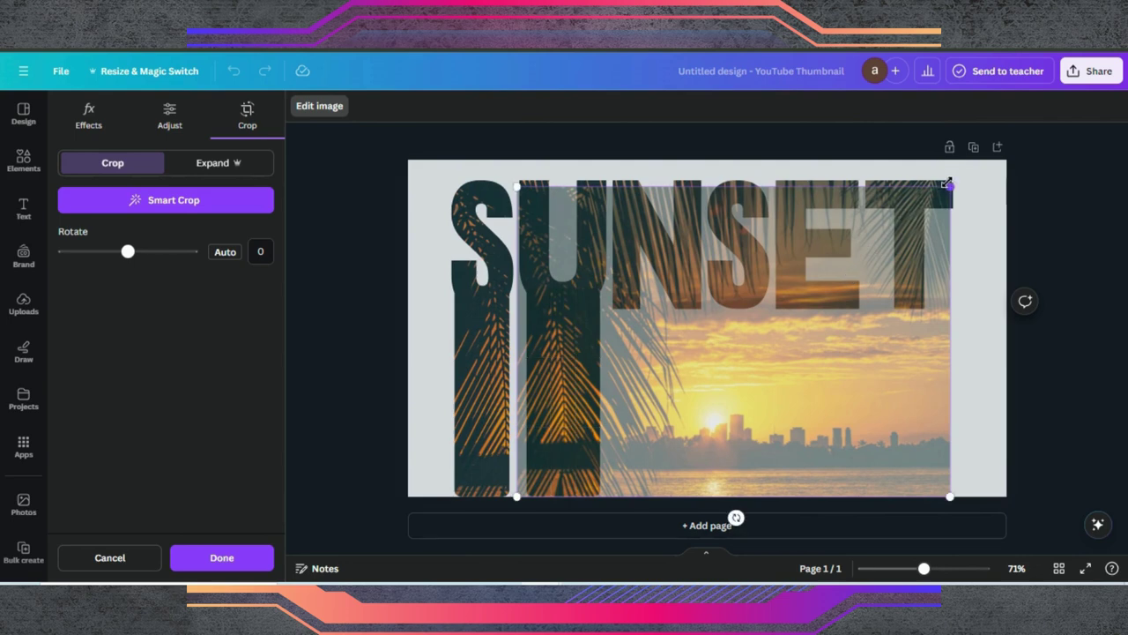
pyautogui.moveTo(948, 183)
pyautogui.mouseDown()
pyautogui.moveTo(955, 177)
pyautogui.moveTo(942, 169)
pyautogui.mouseUp()
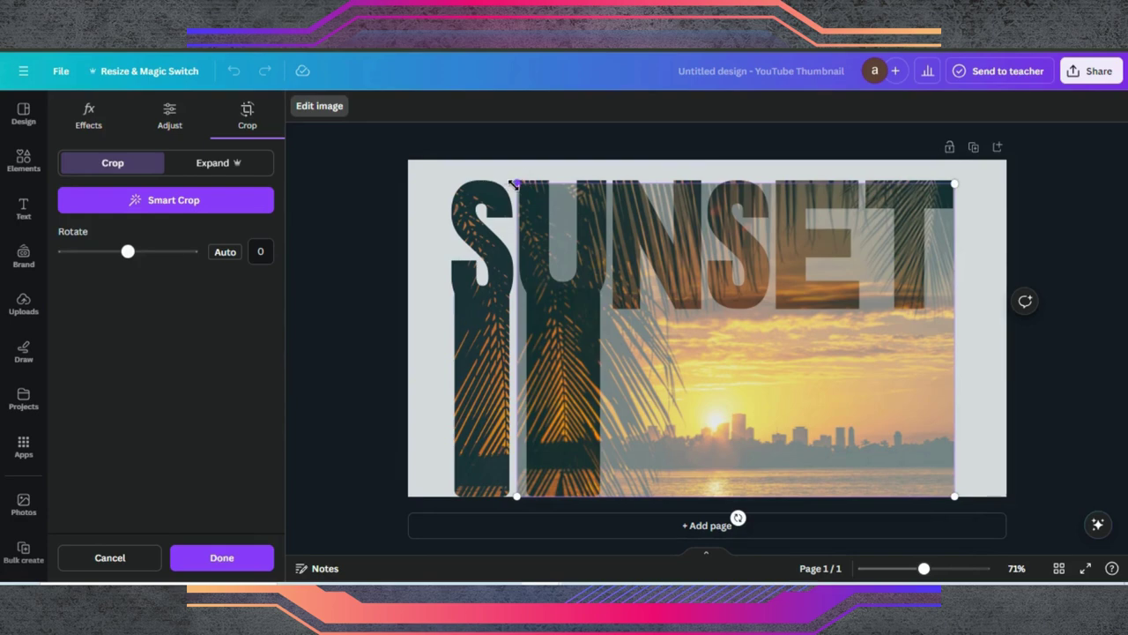
pyautogui.moveTo(514, 184); pyautogui.dragTo(465, 189)
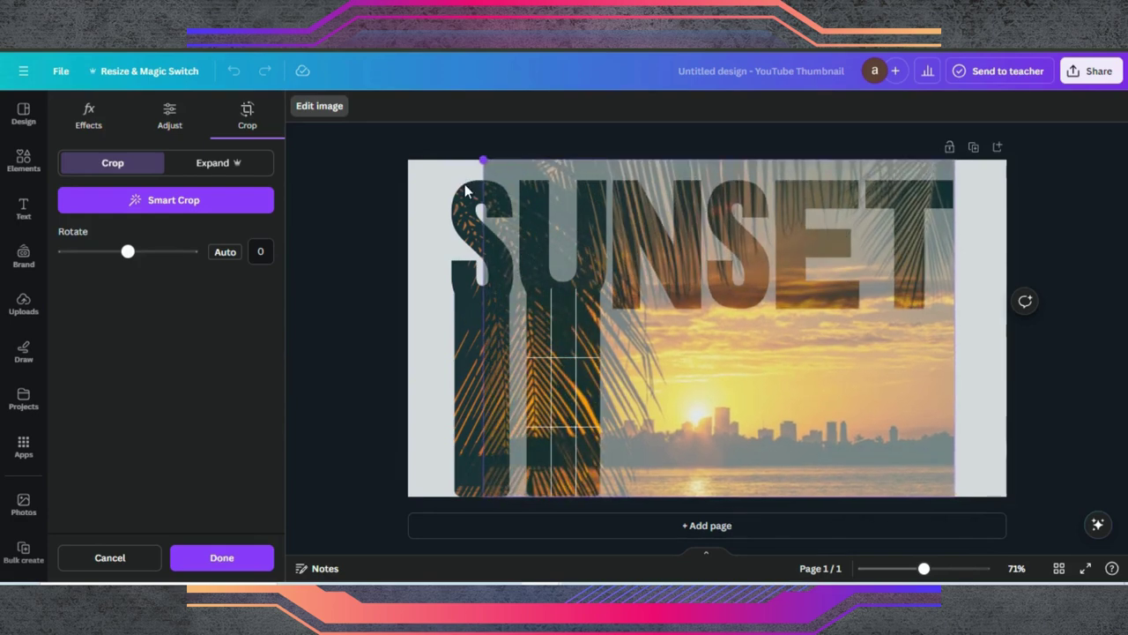
pyautogui.moveTo(577, 247); pyautogui.dragTo(536, 254)
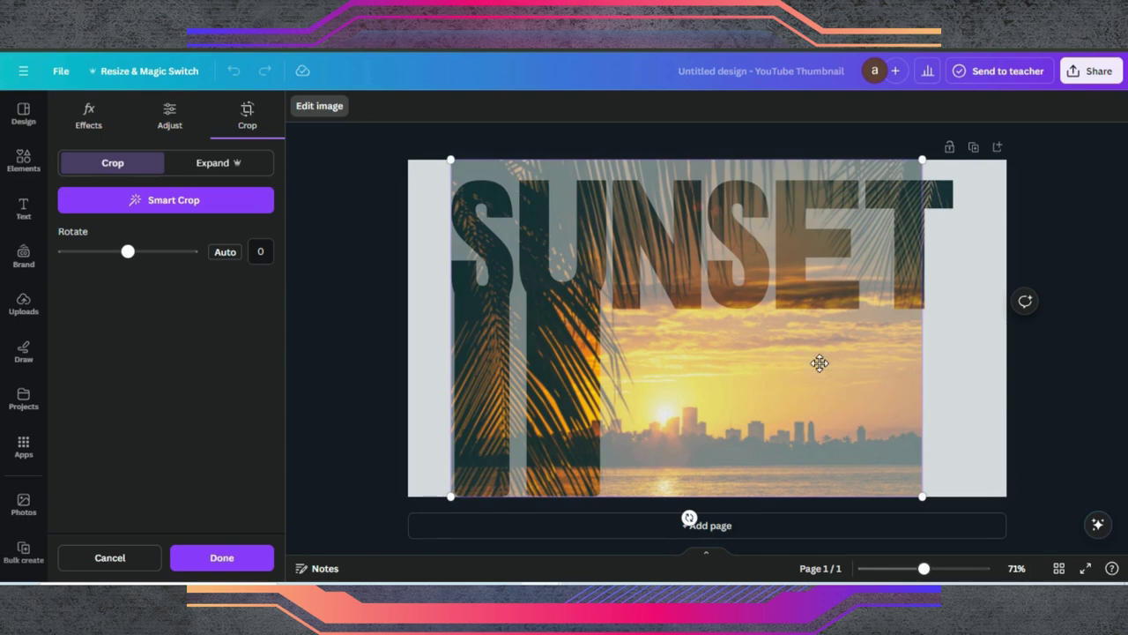
pyautogui.moveTo(922, 494); pyautogui.dragTo(972, 495)
pyautogui.click(995, 416)
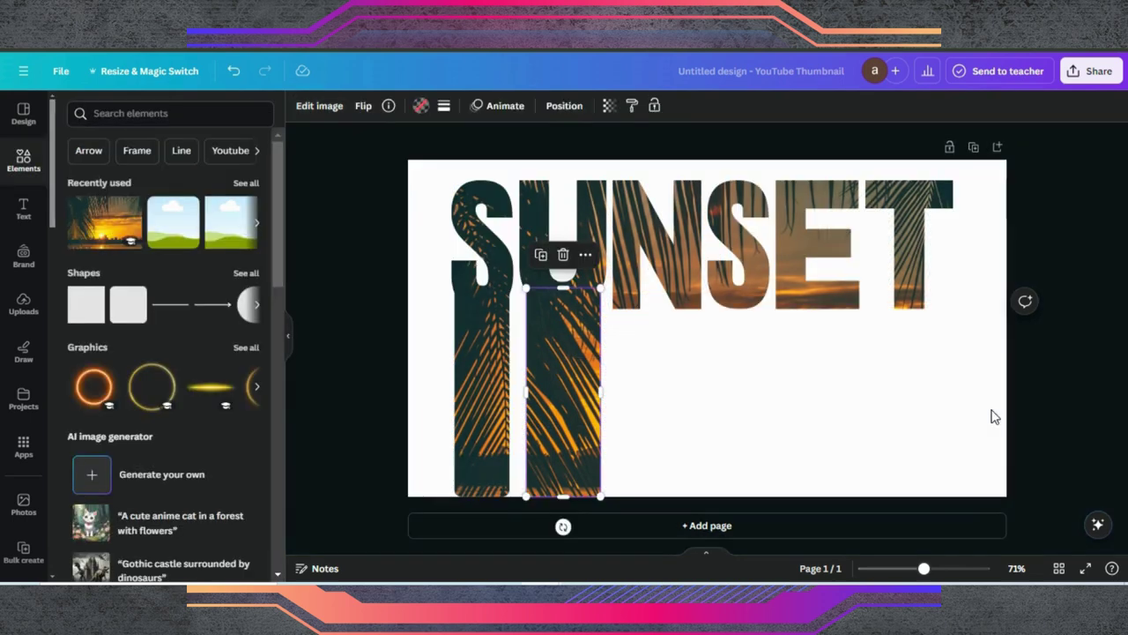
pyautogui.click(785, 419)
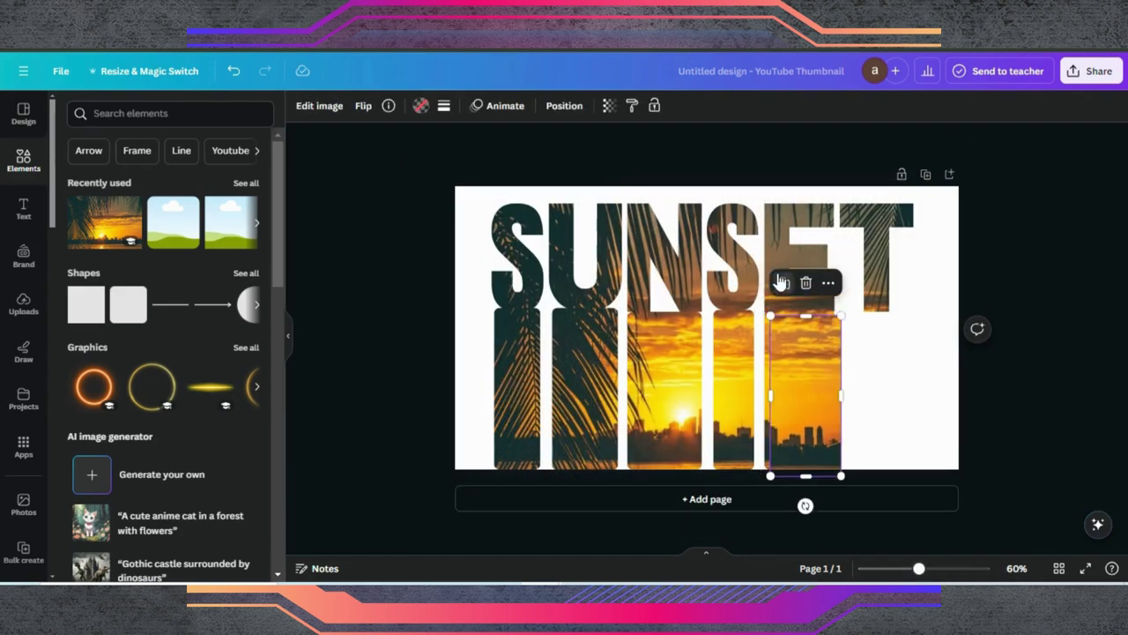
# Place the duplicated column under the T and narrow it to the width of the letter's stem.
pyautogui.moveTo(788, 351); pyautogui.dragTo(857, 346)
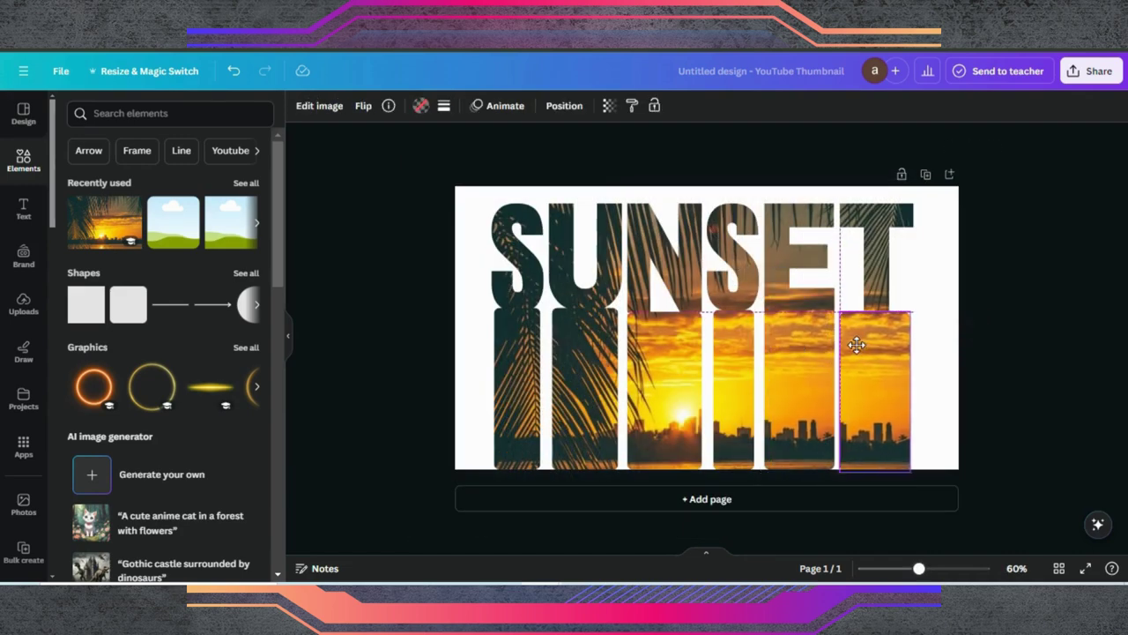
pyautogui.moveTo(839, 391); pyautogui.dragTo(881, 389)
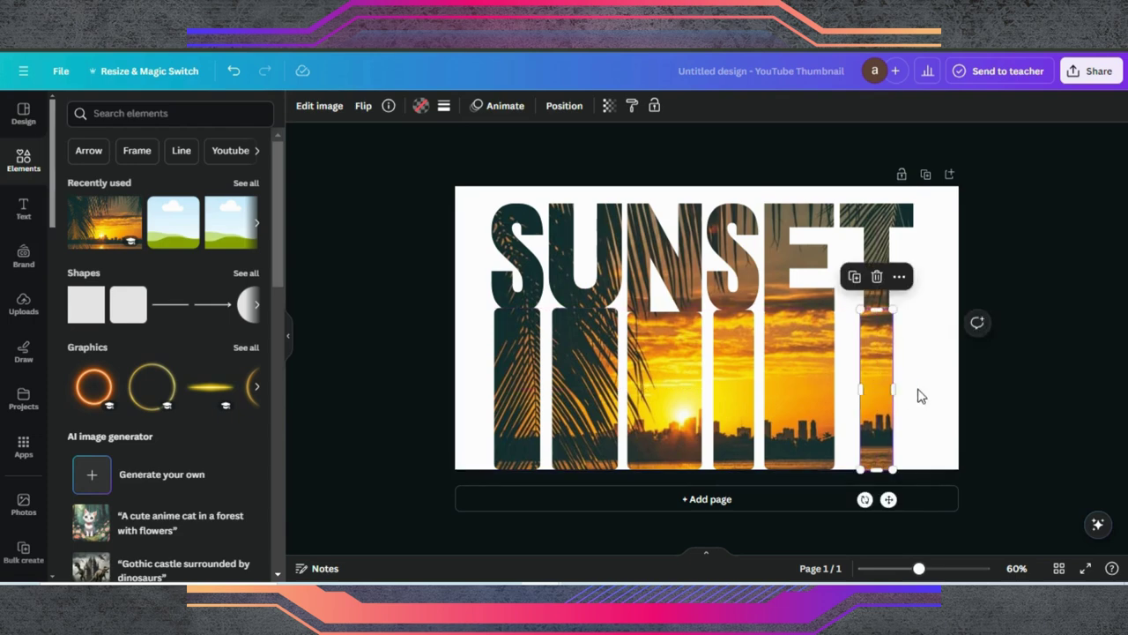
pyautogui.click(918, 395)
# Reposition and enlarge the photo inside the T's column to the full SUNSET width so it continues the sunset scene.
pyautogui.click(875, 379)
pyautogui.doubleClick(874, 379)
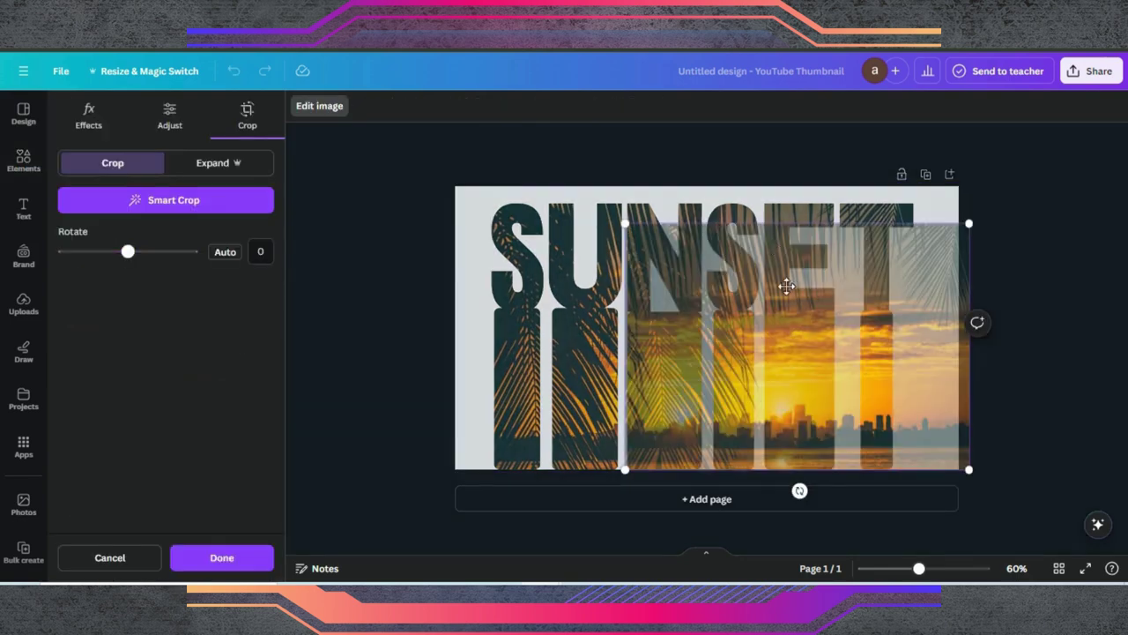
pyautogui.moveTo(793, 289); pyautogui.dragTo(717, 253)
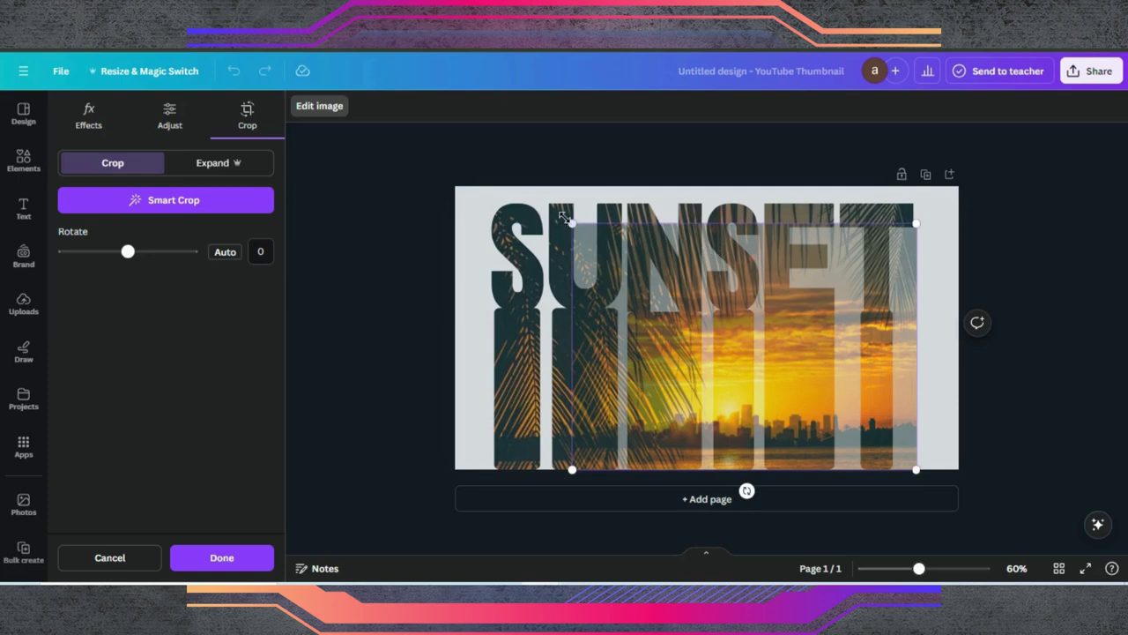
pyautogui.moveTo(518, 210)
pyautogui.mouseDown()
pyautogui.moveTo(505, 203)
pyautogui.moveTo(510, 211)
pyautogui.mouseUp()
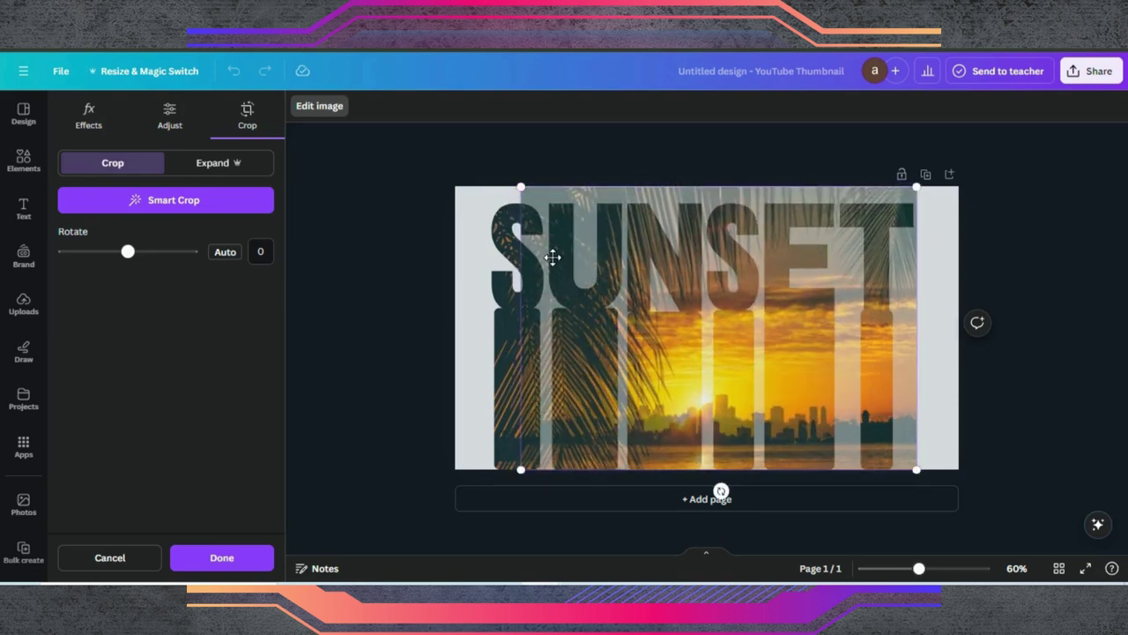
pyautogui.moveTo(549, 256); pyautogui.dragTo(543, 256)
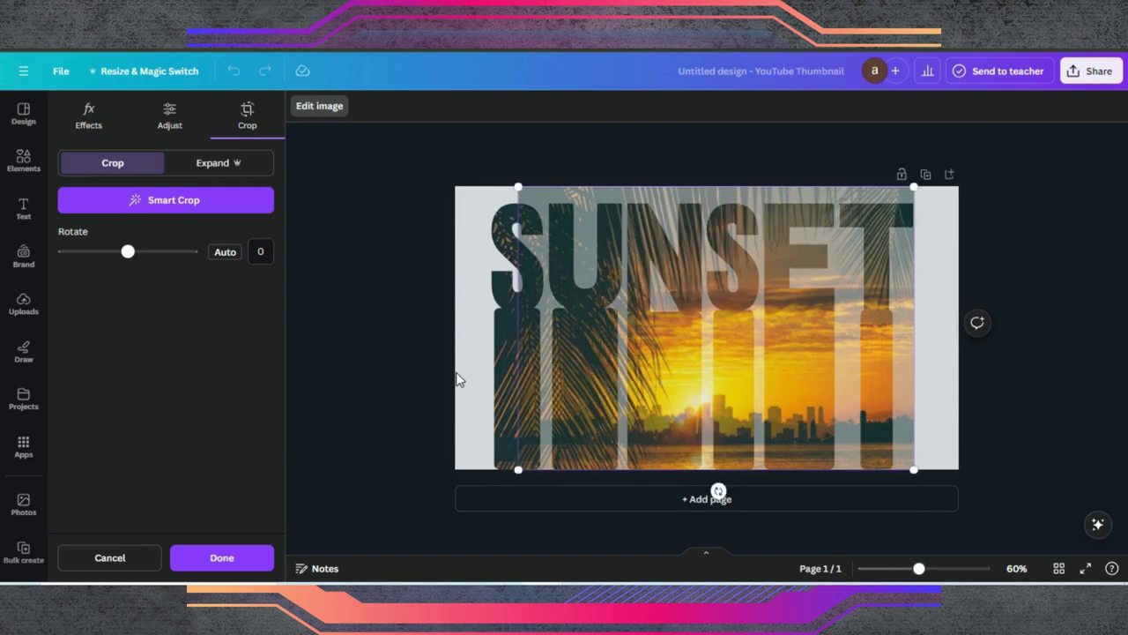
pyautogui.moveTo(523, 470); pyautogui.dragTo(478, 469)
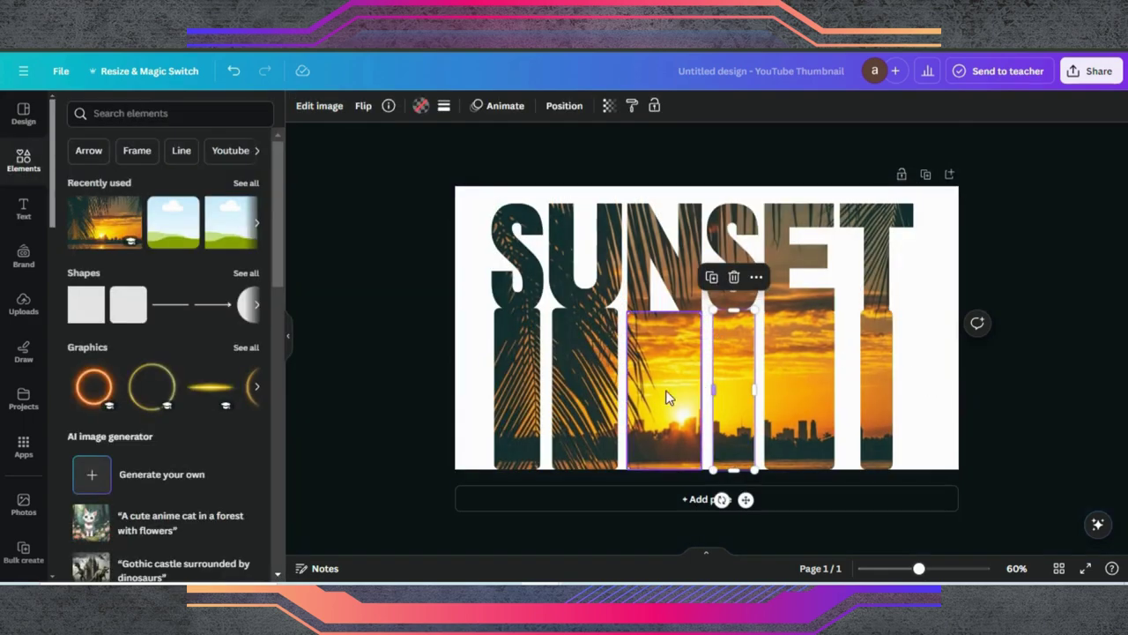
# Refit the photo inside the U's column, enlarging it to the full SUNSET width and aligning its skyline with the other columns.
pyautogui.click(582, 379)
pyautogui.doubleClick(578, 379)
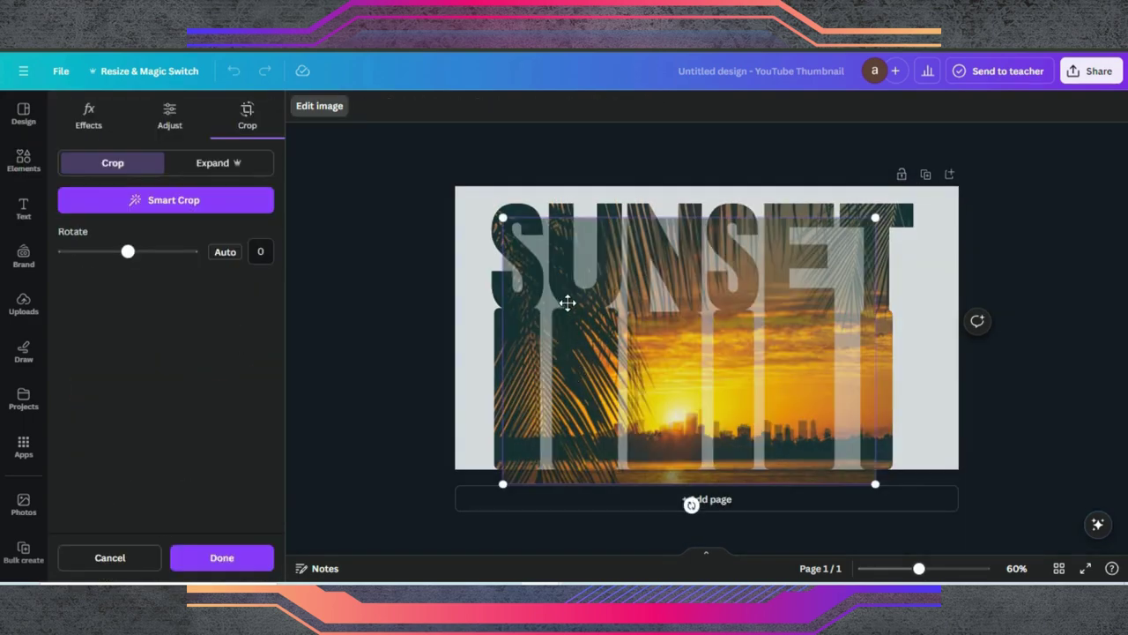
pyautogui.moveTo(635, 358); pyautogui.dragTo(671, 298)
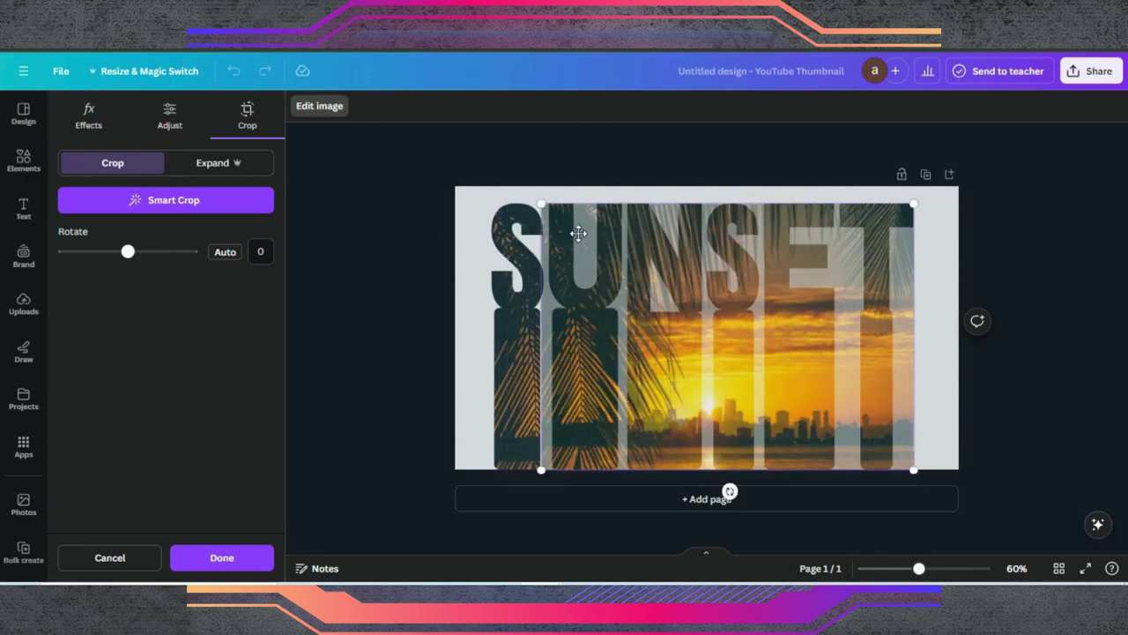
pyautogui.moveTo(539, 203); pyautogui.dragTo(471, 196)
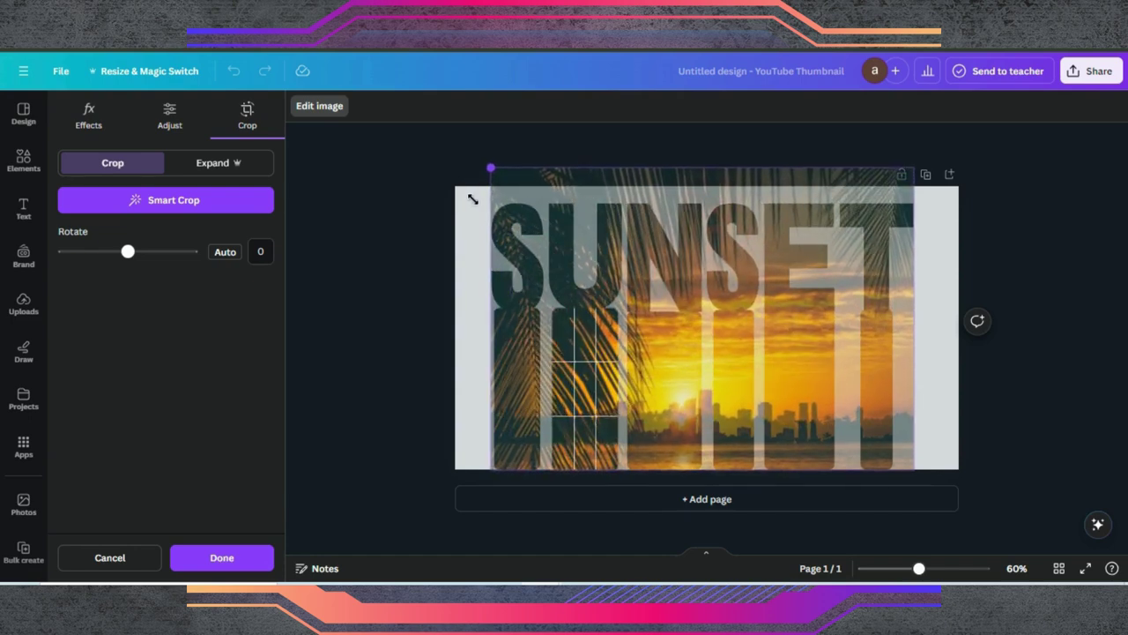
pyautogui.moveTo(598, 230); pyautogui.dragTo(597, 255)
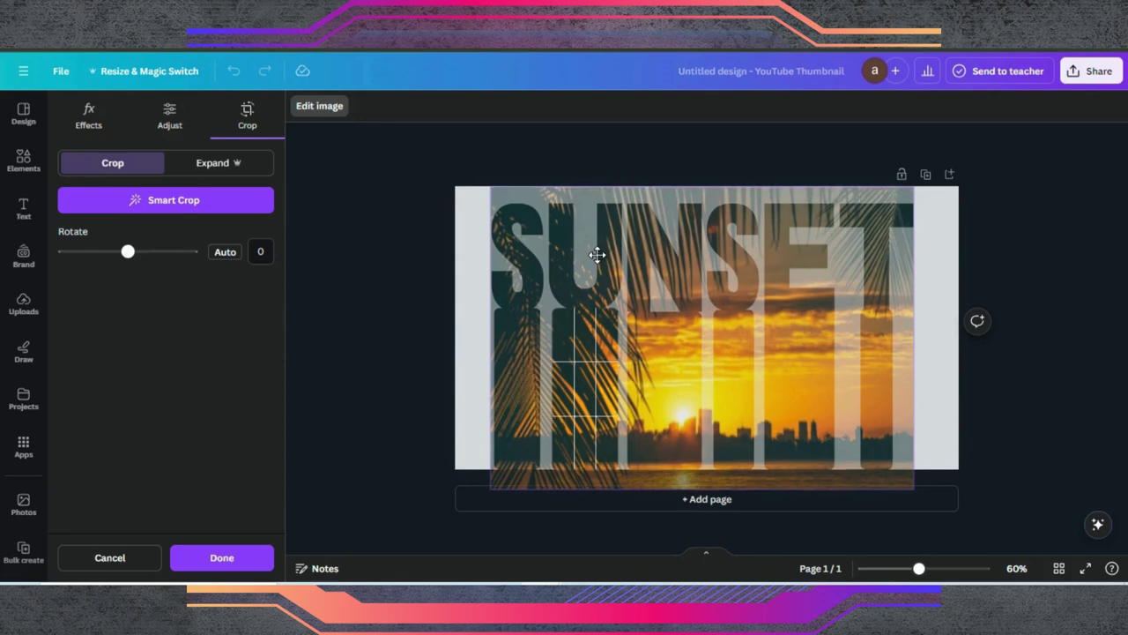
pyautogui.moveTo(597, 255); pyautogui.dragTo(596, 255)
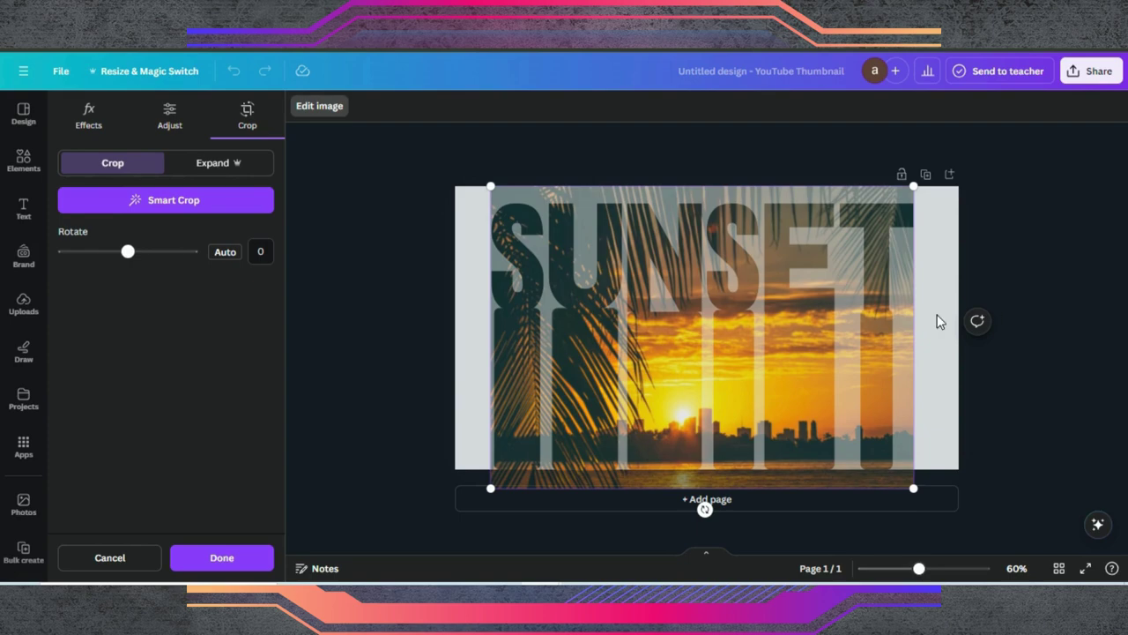
pyautogui.press('Escape')
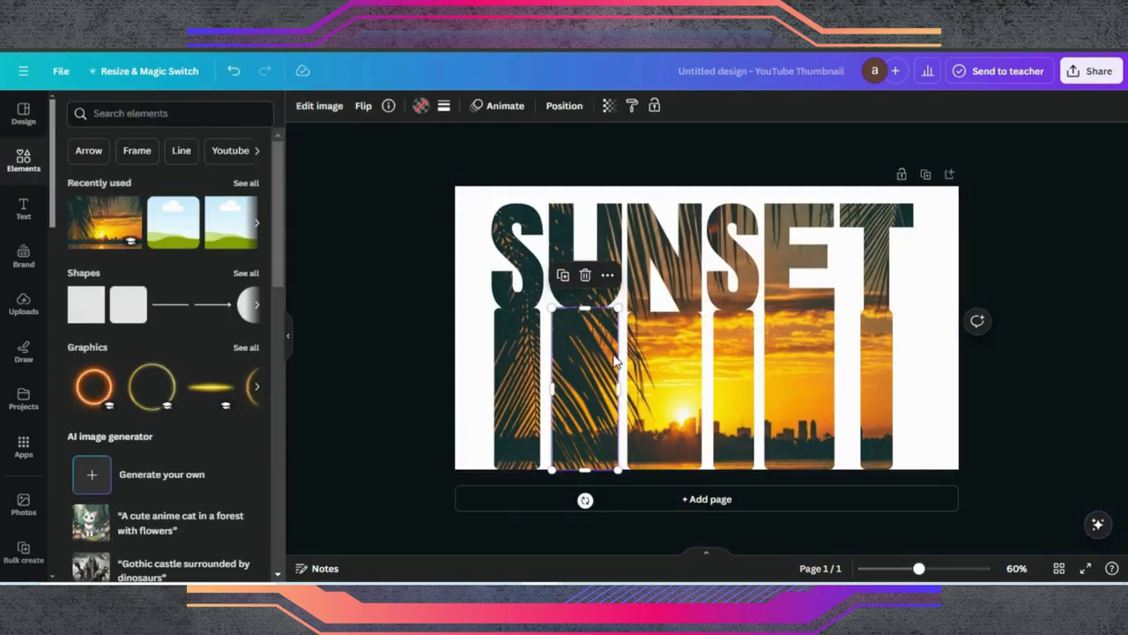
# Using the N column's crop as reference, enlarge and realign the photo inside the first S column to the full SUNSET width.
pyautogui.doubleClick(654, 365)
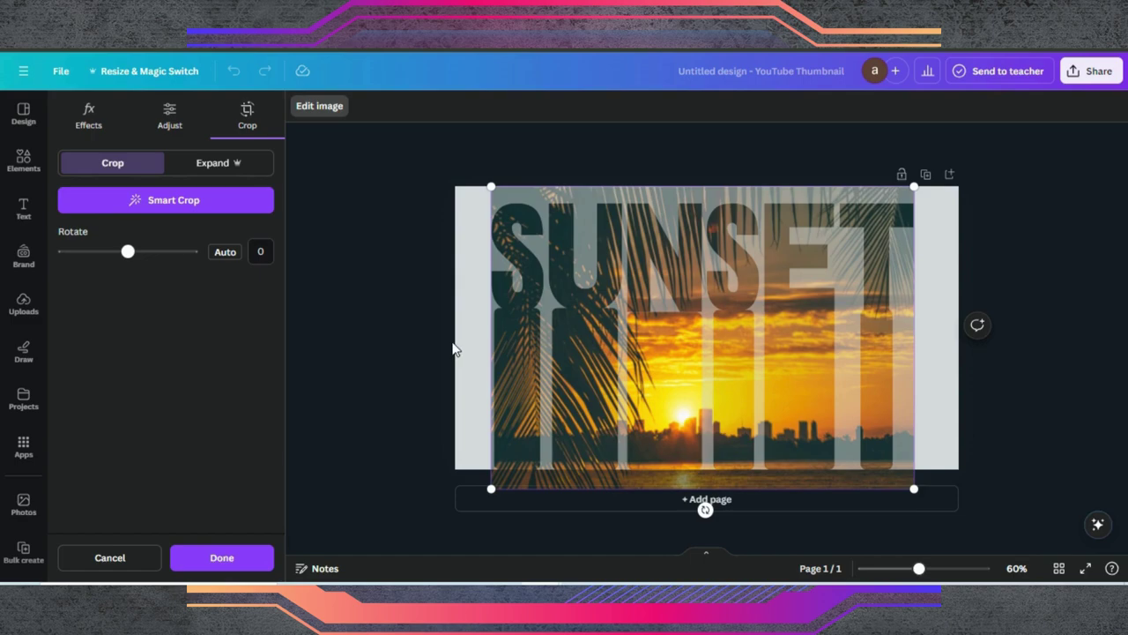
pyautogui.click(453, 350)
pyautogui.doubleClick(516, 359)
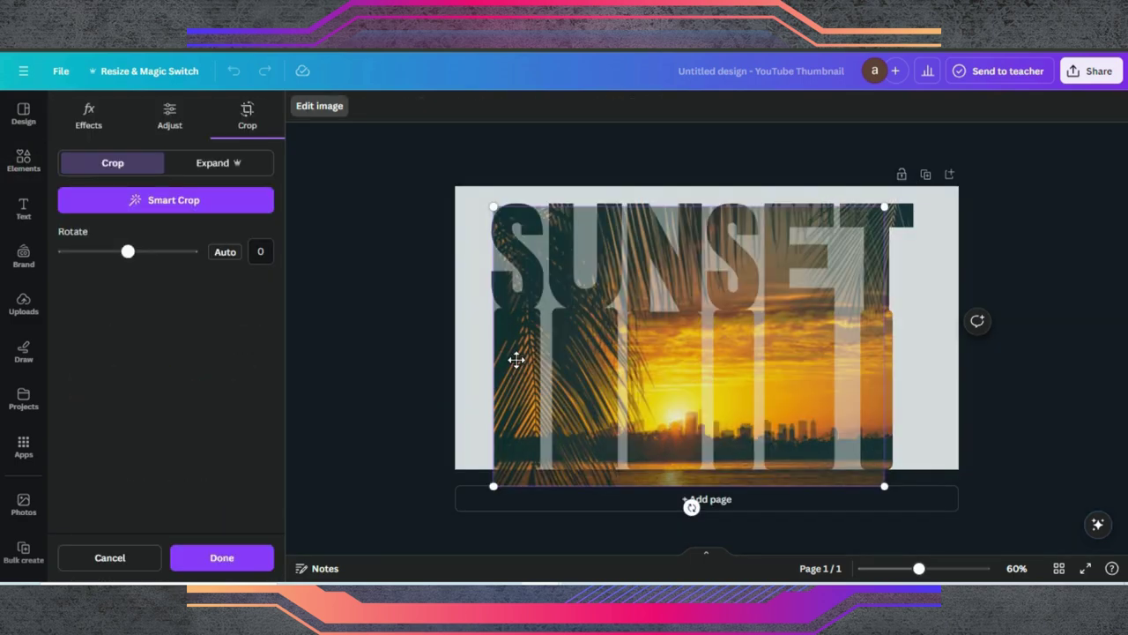
pyautogui.moveTo(650, 353); pyautogui.dragTo(647, 330)
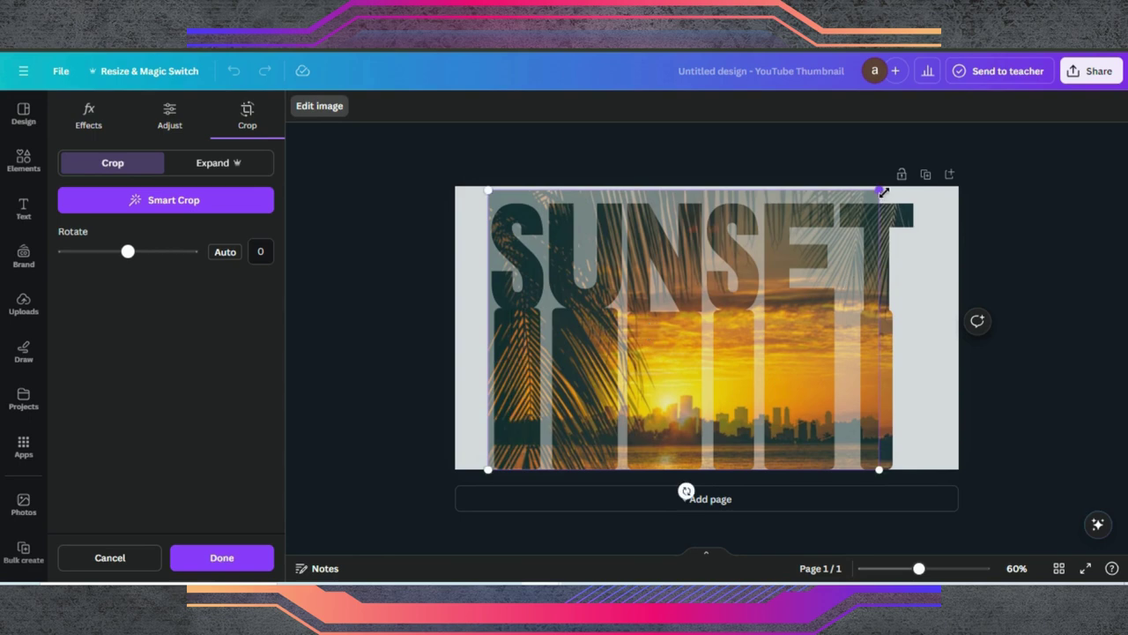
pyautogui.moveTo(884, 192); pyautogui.dragTo(909, 181)
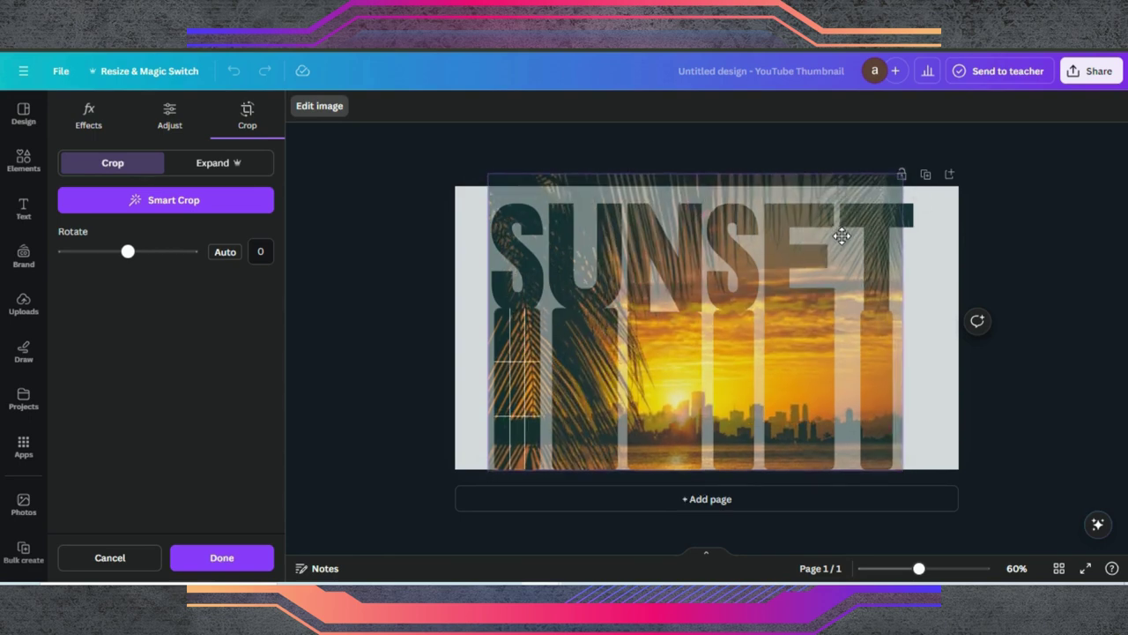
pyautogui.moveTo(842, 237)
pyautogui.mouseDown()
pyautogui.moveTo(838, 261)
pyautogui.moveTo(845, 249)
pyautogui.mouseUp()
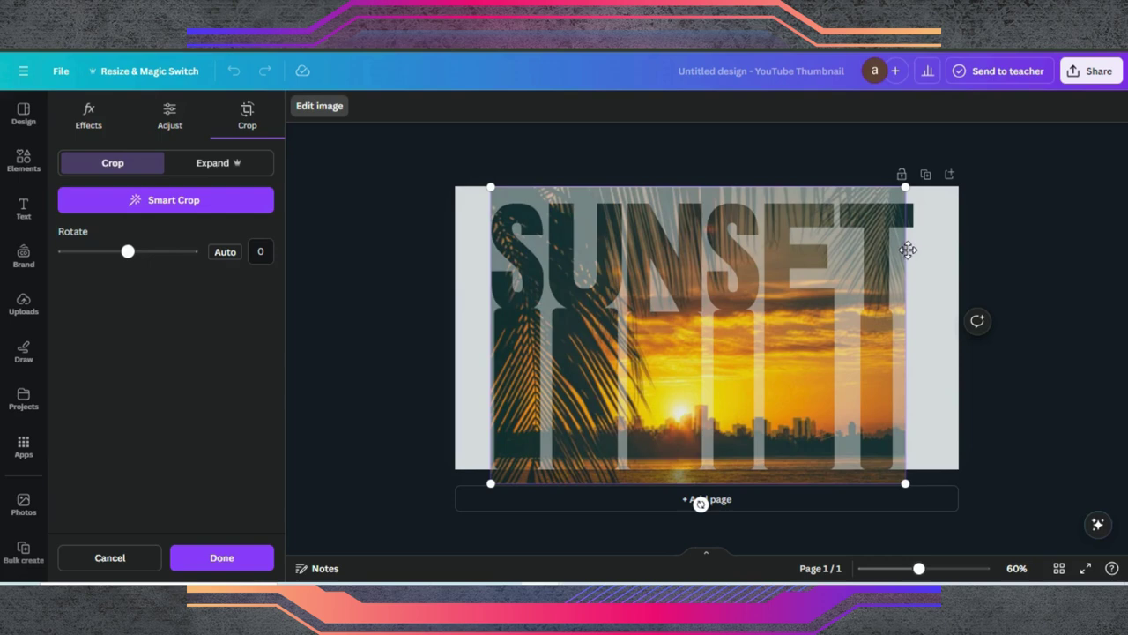
pyautogui.moveTo(907, 484); pyautogui.dragTo(921, 479)
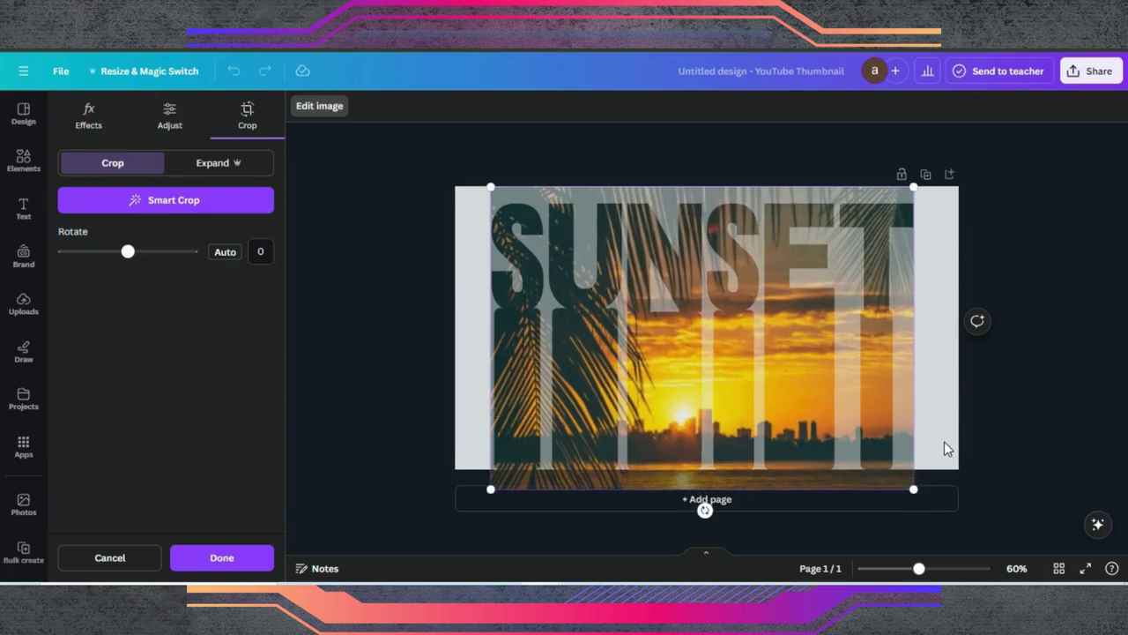
pyautogui.press('Return')
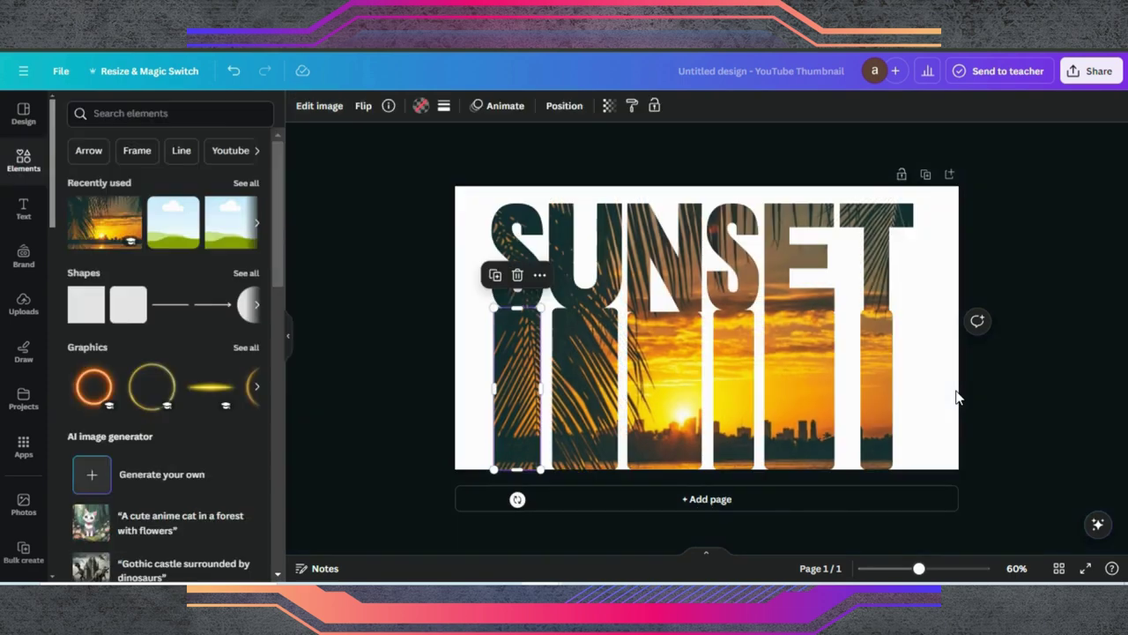
pyautogui.click(945, 389)
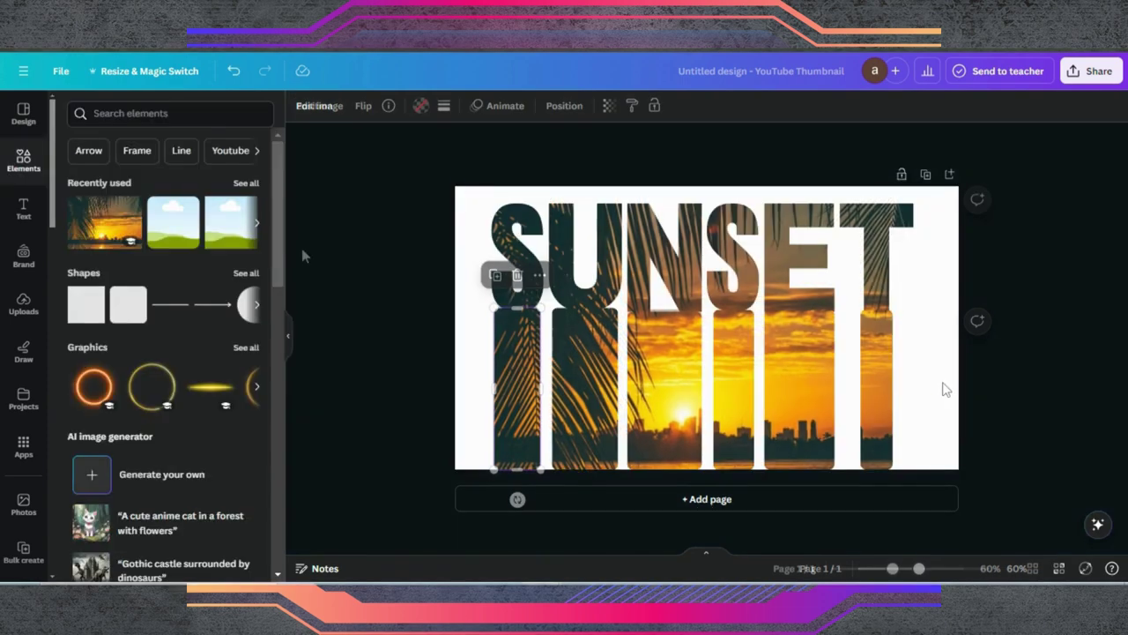
# Add the palm-and-sunset photo to the page, enlarge it to about 1,285 by 918, and align its lower edge with the page's.
pyautogui.click(111, 227)
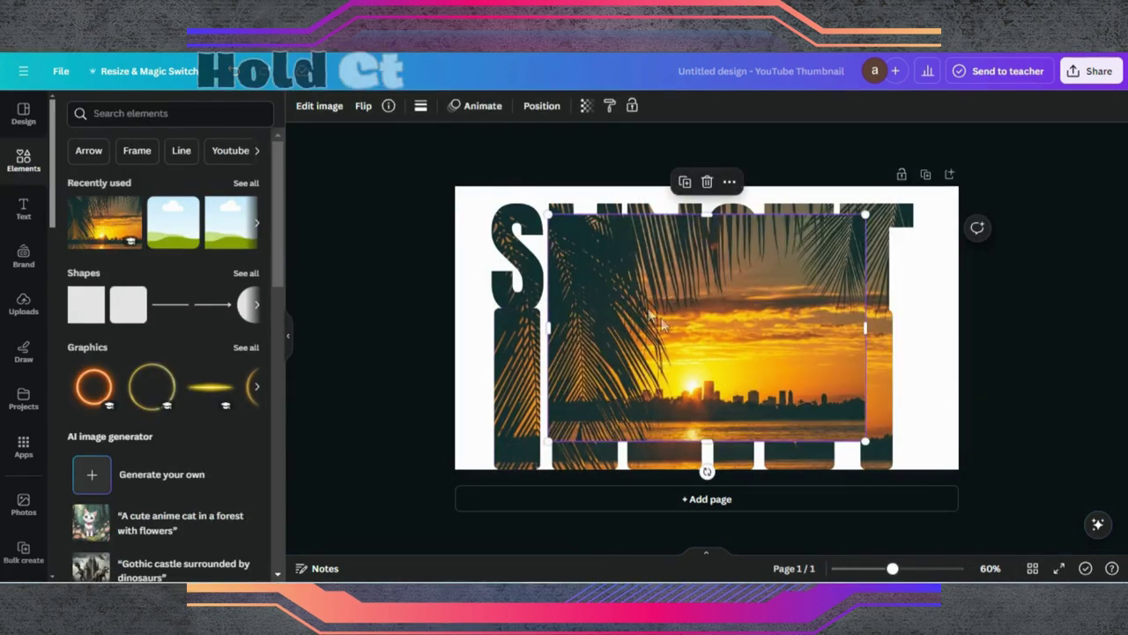
pyautogui.moveTo(648, 308); pyautogui.dragTo(567, 289)
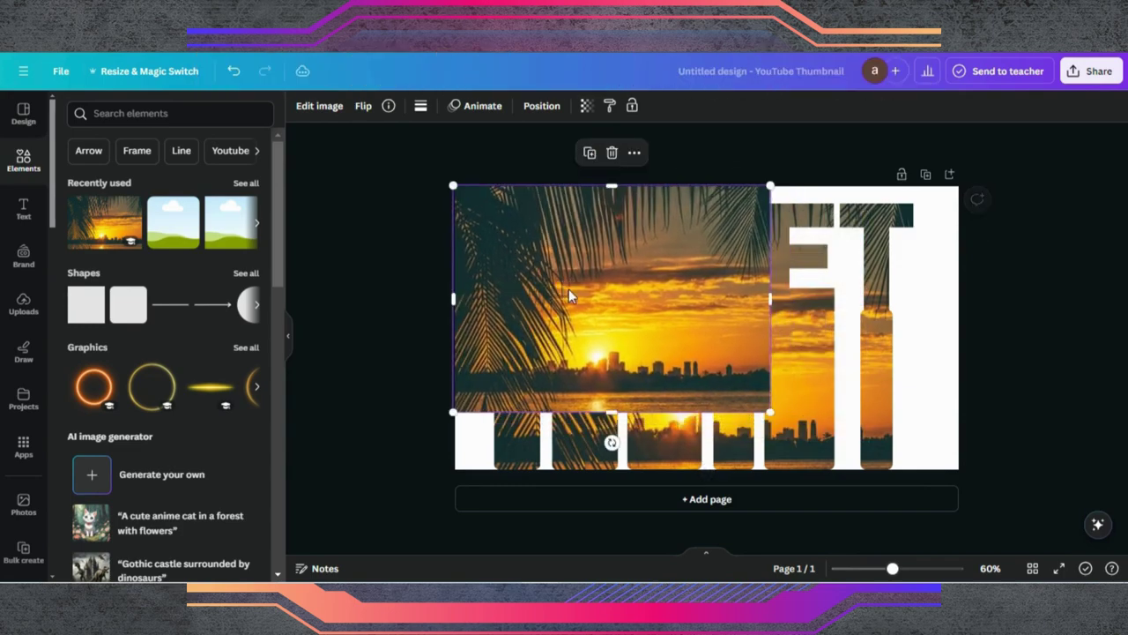
pyautogui.moveTo(768, 410); pyautogui.dragTo(1044, 426)
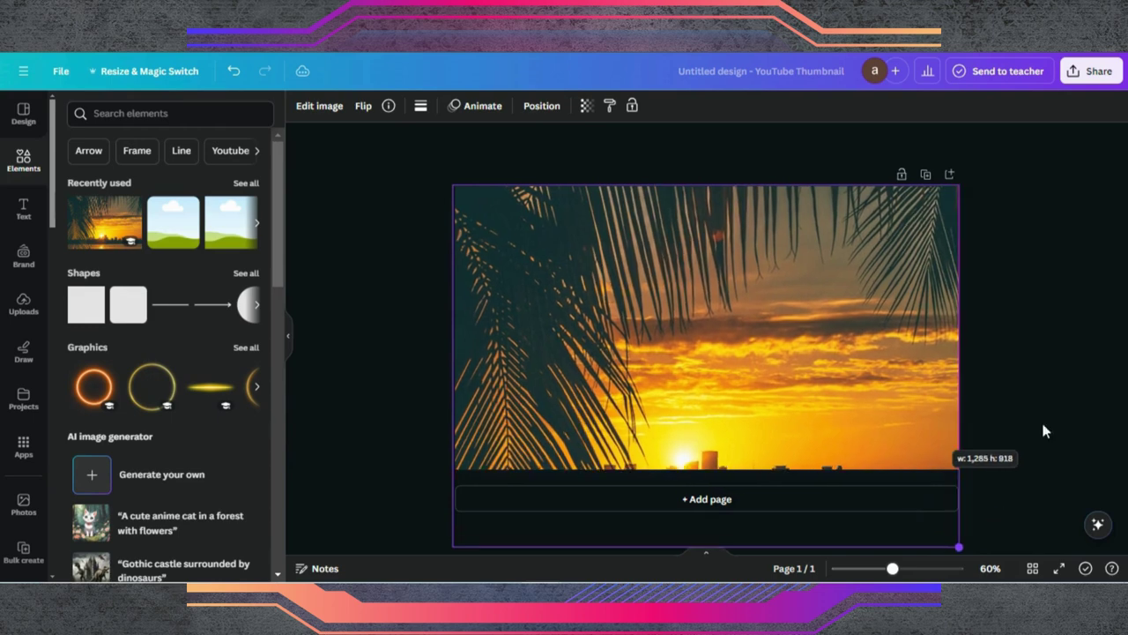
pyautogui.moveTo(838, 349); pyautogui.dragTo(840, 274)
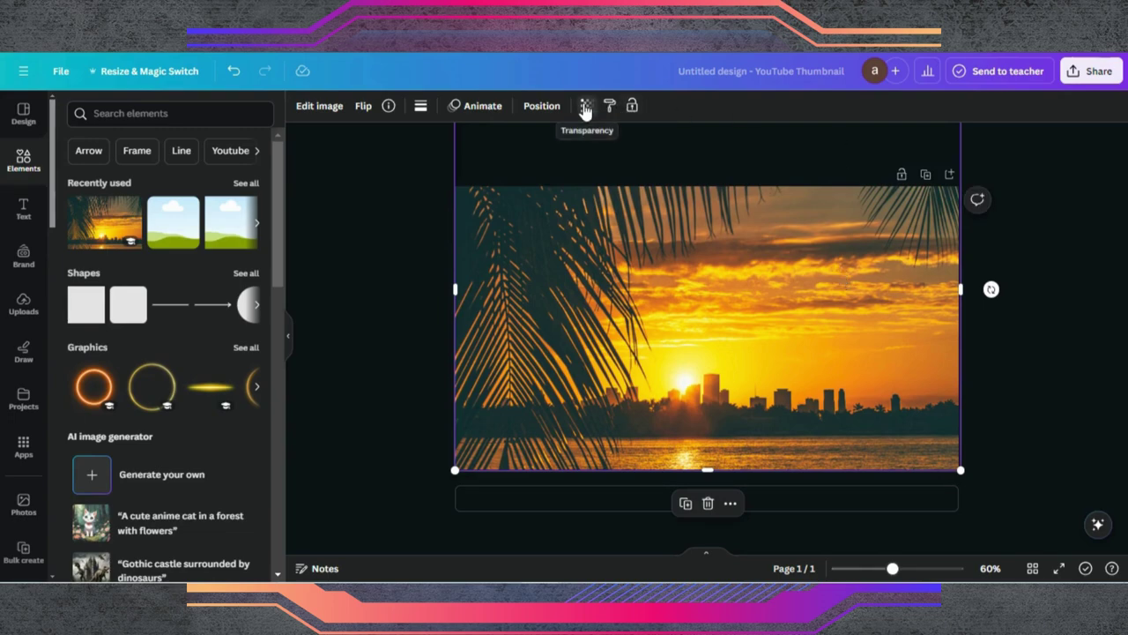
# Set the full-page sunset photo's transparency to 25.
pyautogui.click(584, 106)
pyautogui.moveTo(544, 161); pyautogui.dragTo(488, 180)
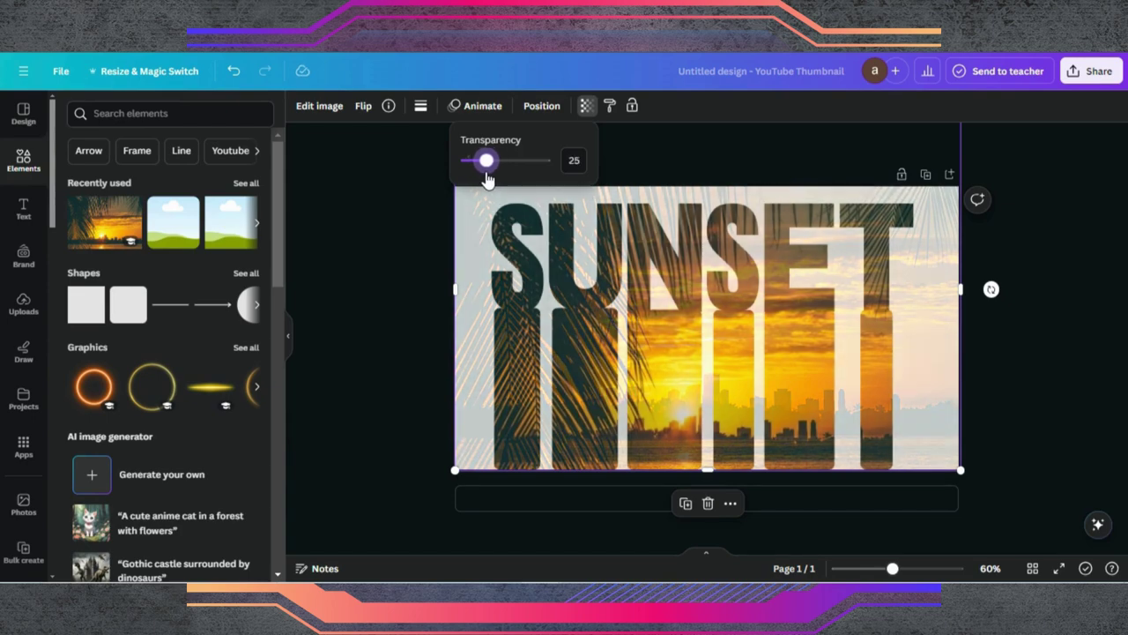
pyautogui.click(1011, 323)
pyautogui.click(1011, 323)
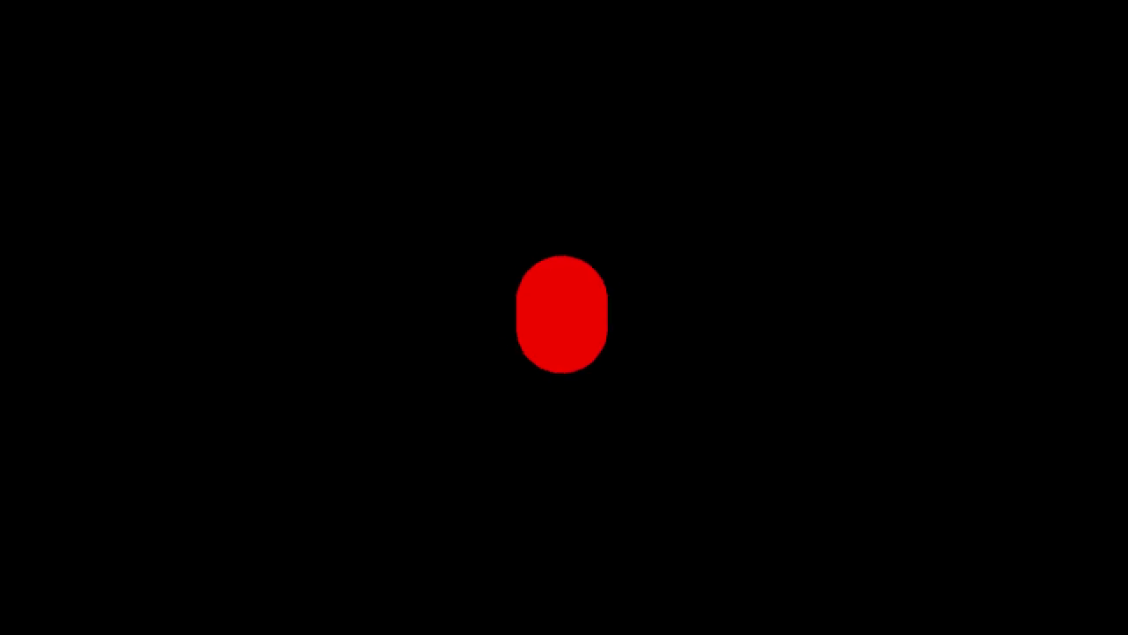